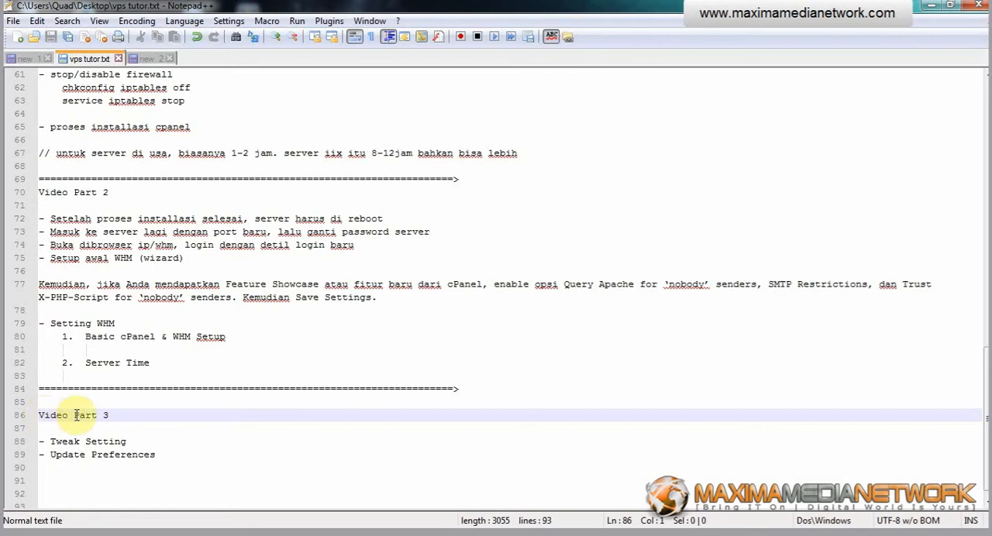
left_click(133, 414)
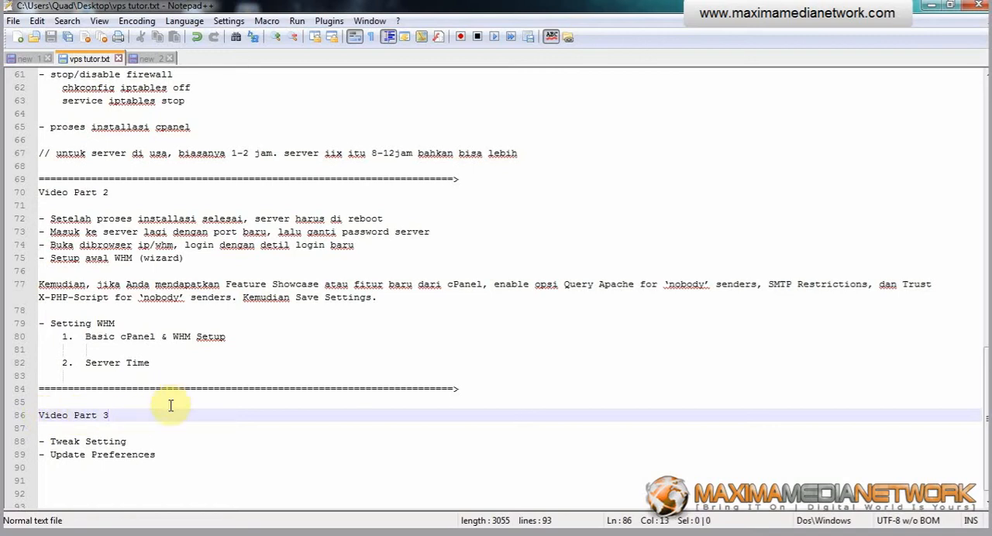
left_click_drag(48, 442, 140, 452)
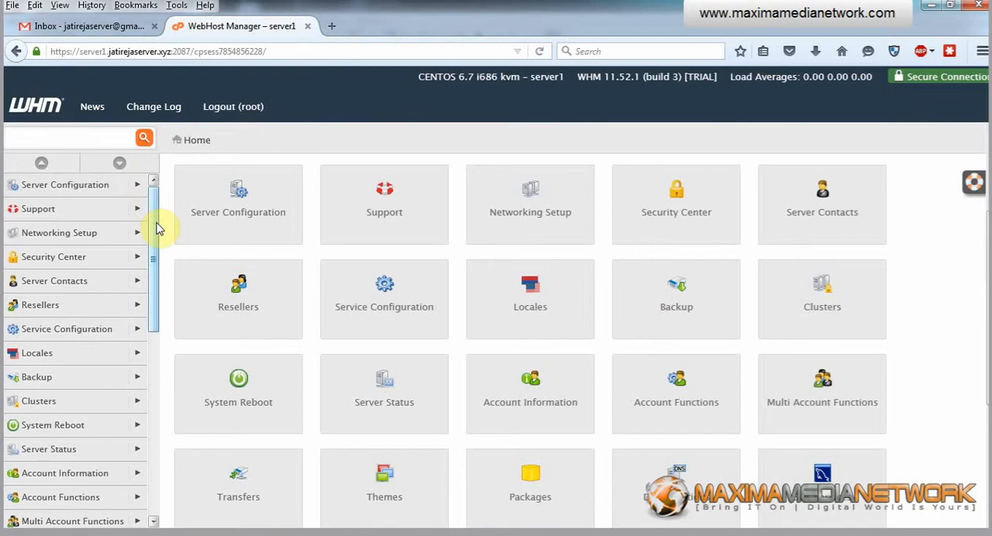
Switch to WebHost Manager in the browser and open Tweak Settings under Server Configuration
left_click(140, 188)
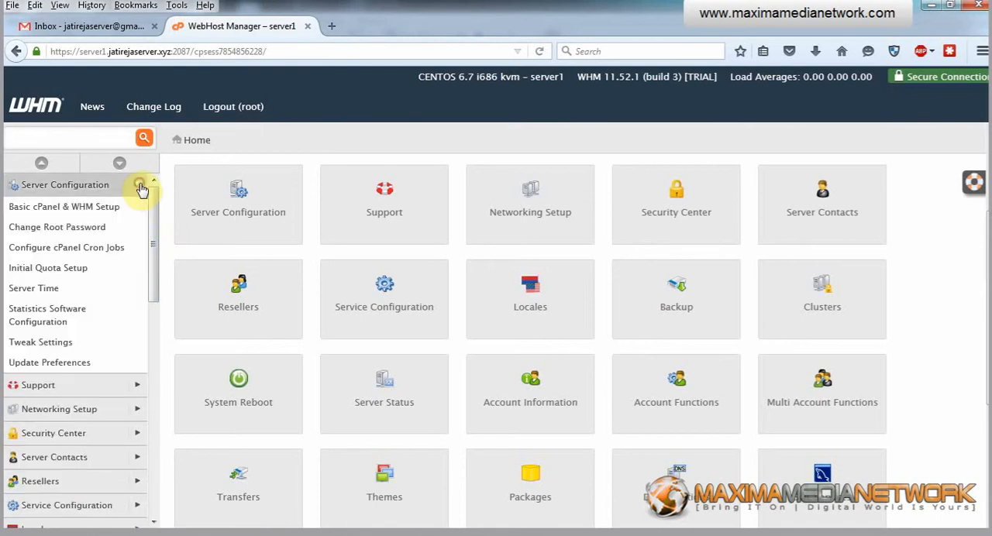
left_click(43, 348)
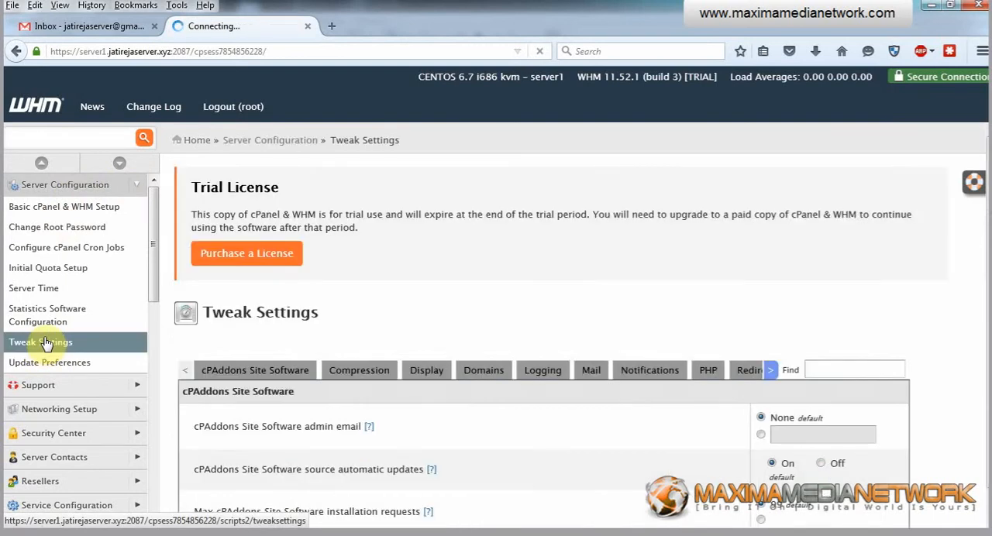
scroll(387, 263, "down", 1)
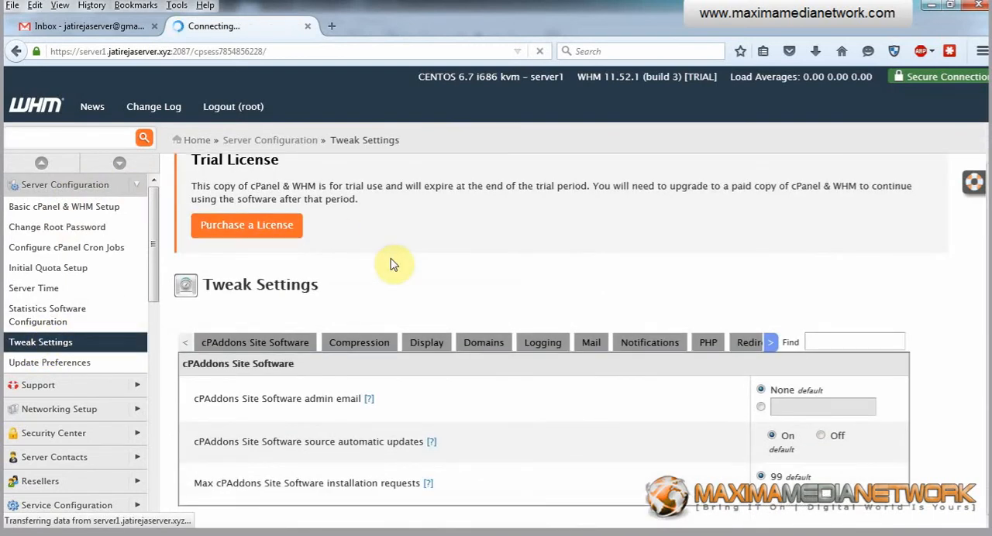
scroll(394, 264, "down", 4)
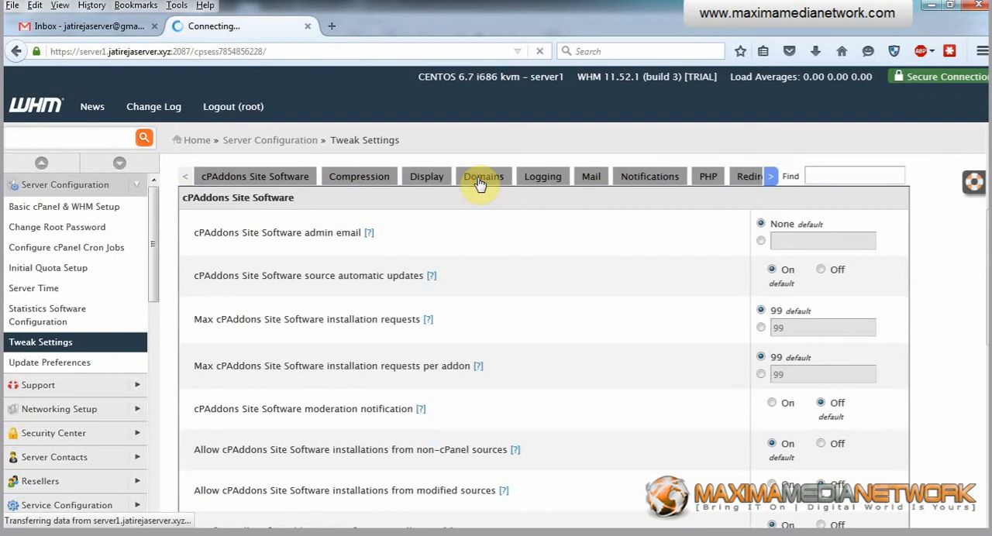
scroll(478, 186, "up", 2)
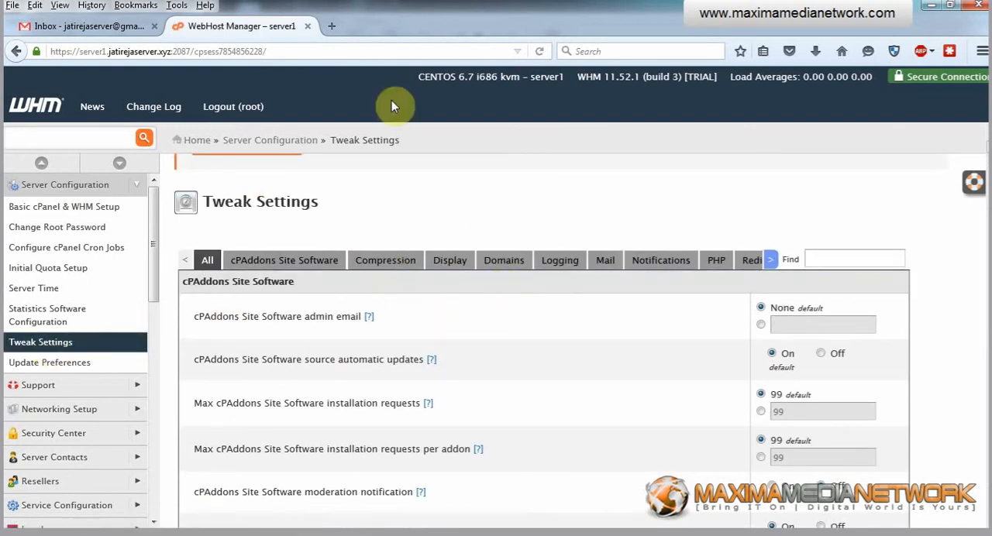
In the Domains settings, enable SPF on domains for newly created accounts and turn Proxy subdomains off
left_click(502, 265)
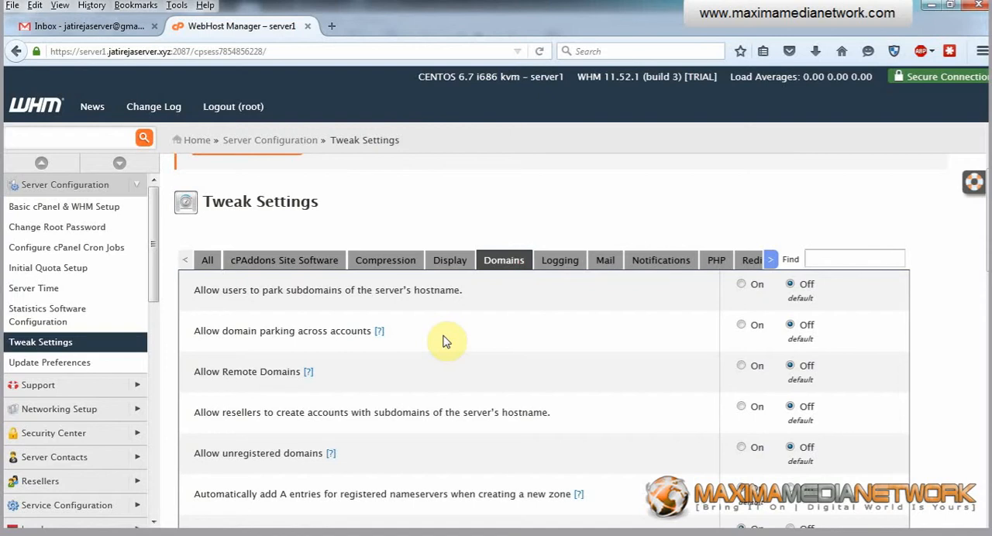
scroll(445, 341, "down", 5)
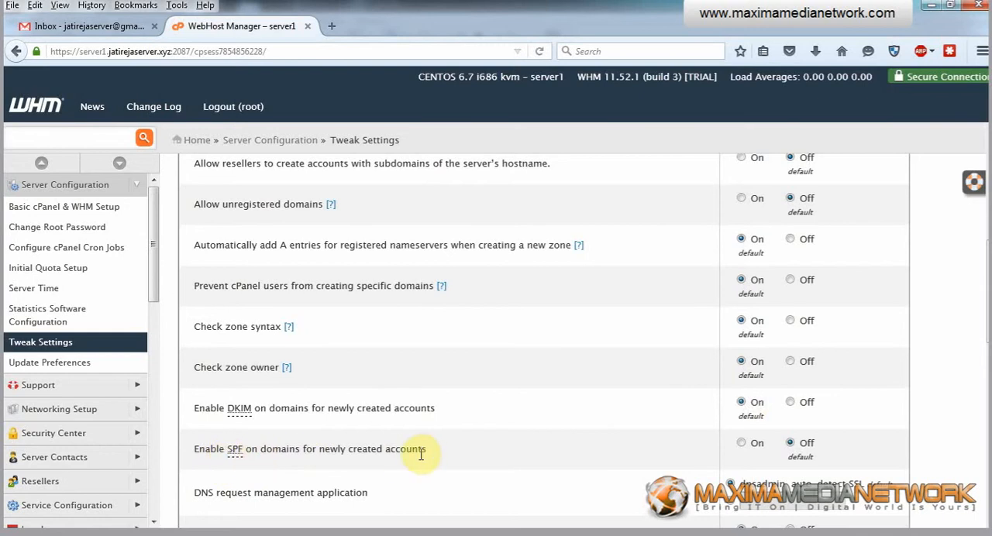
left_click(741, 444)
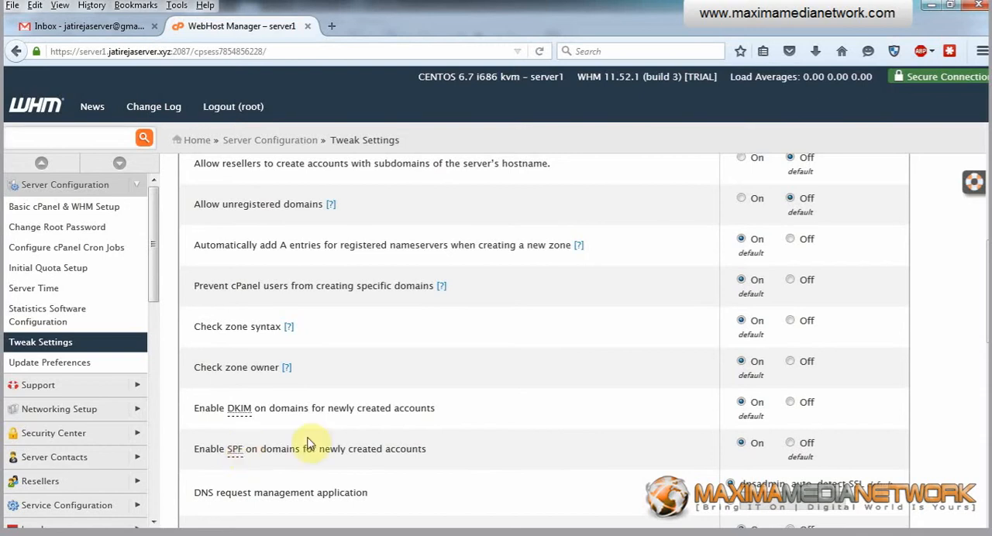
scroll(335, 427, "down", 4)
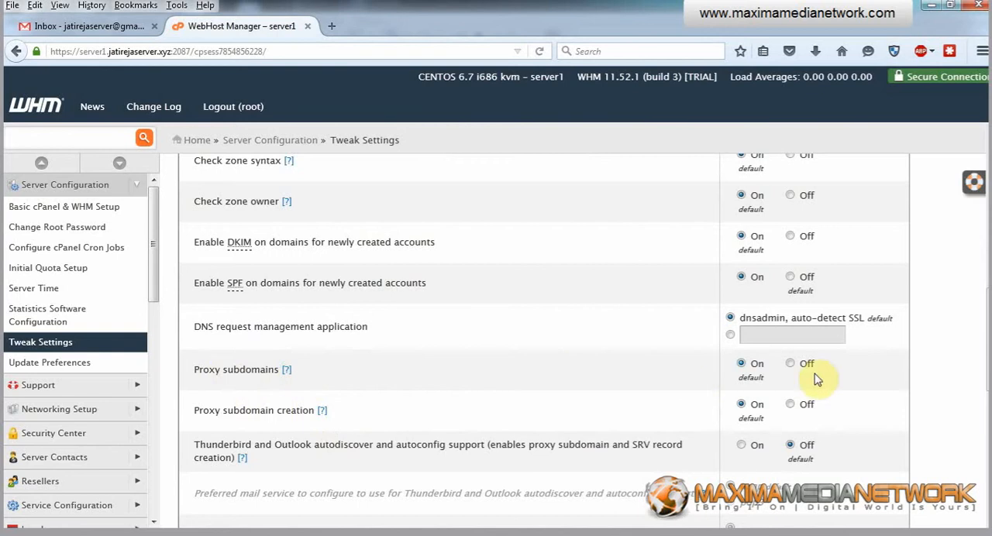
left_click(789, 364)
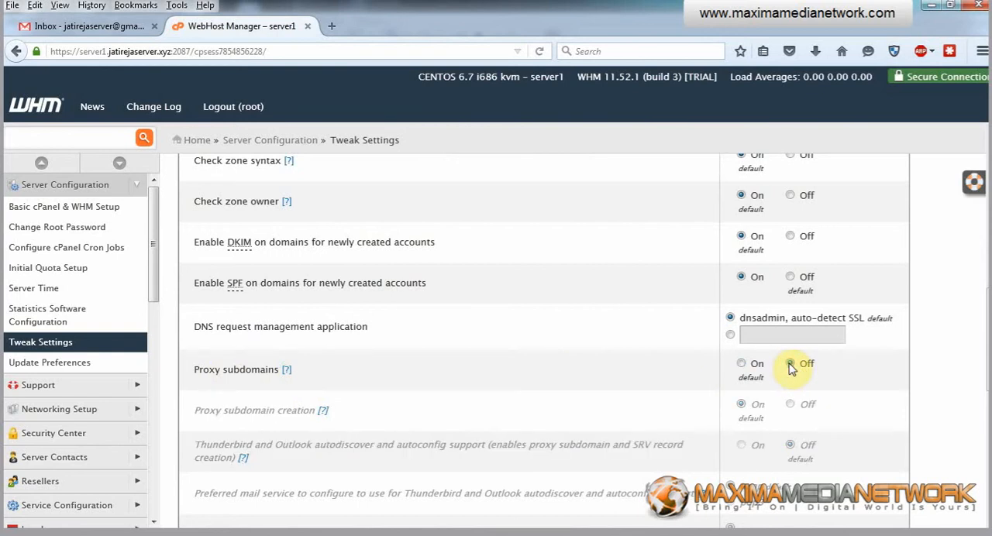
scroll(608, 345, "down", 2)
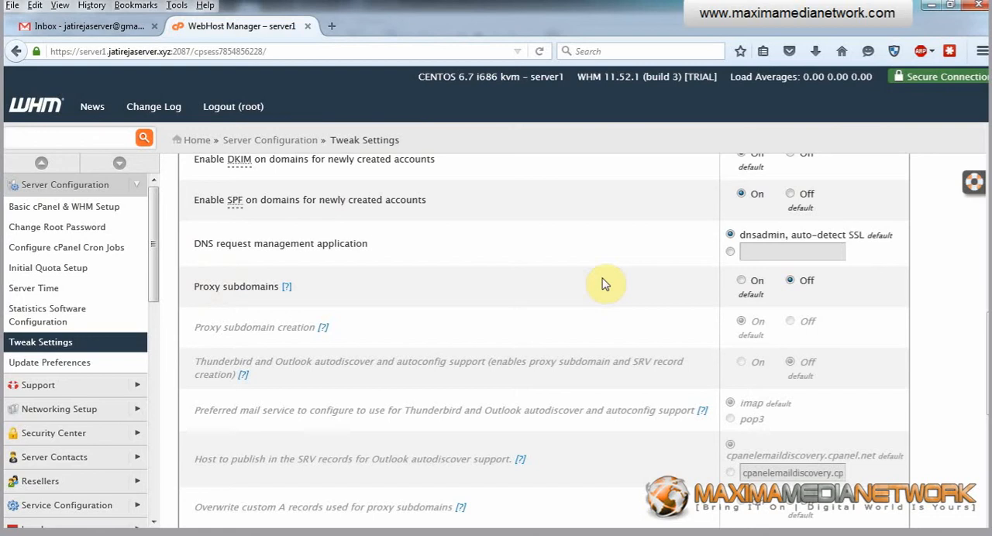
In the Mail settings, set the initial default/catch-all forwarder destination to Fail
scroll(604, 283, "up", 10)
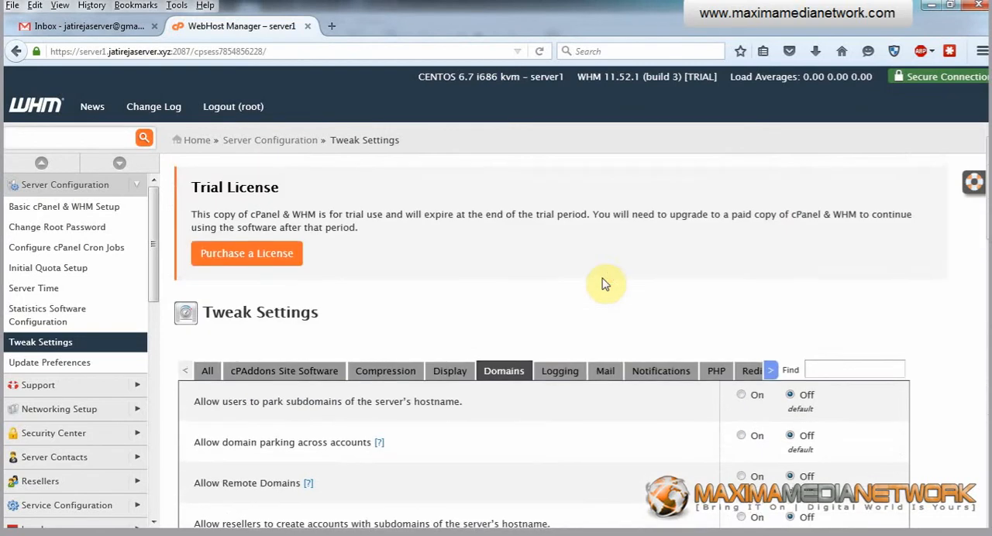
left_click(604, 377)
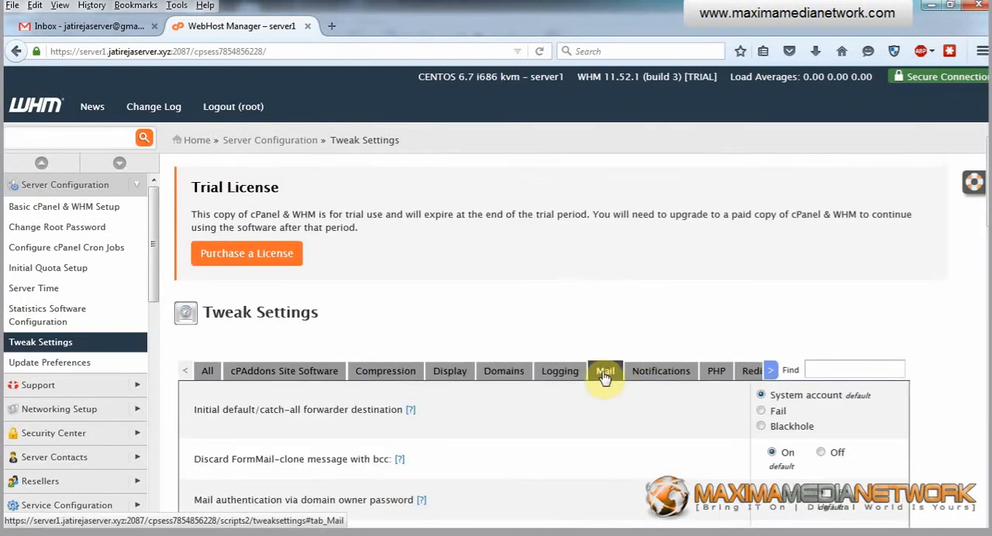
scroll(577, 294, "down", 2)
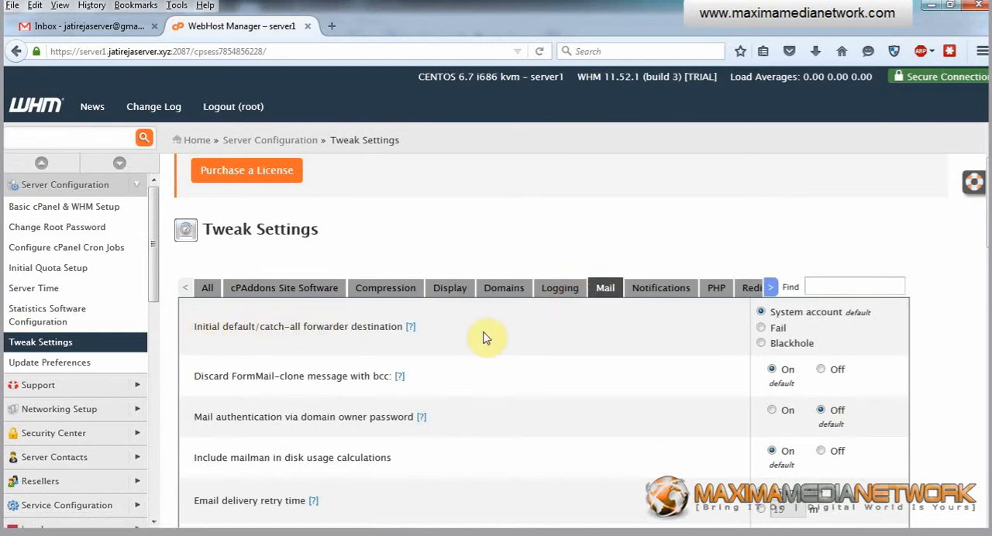
left_click(761, 329)
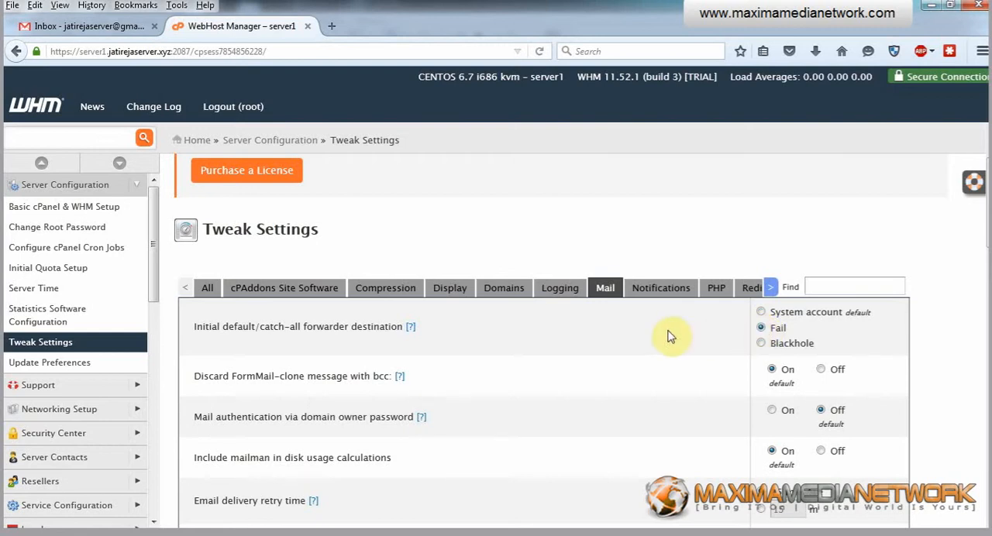
Limit the max hourly emails per domain to 25
scroll(651, 333, "down", 3)
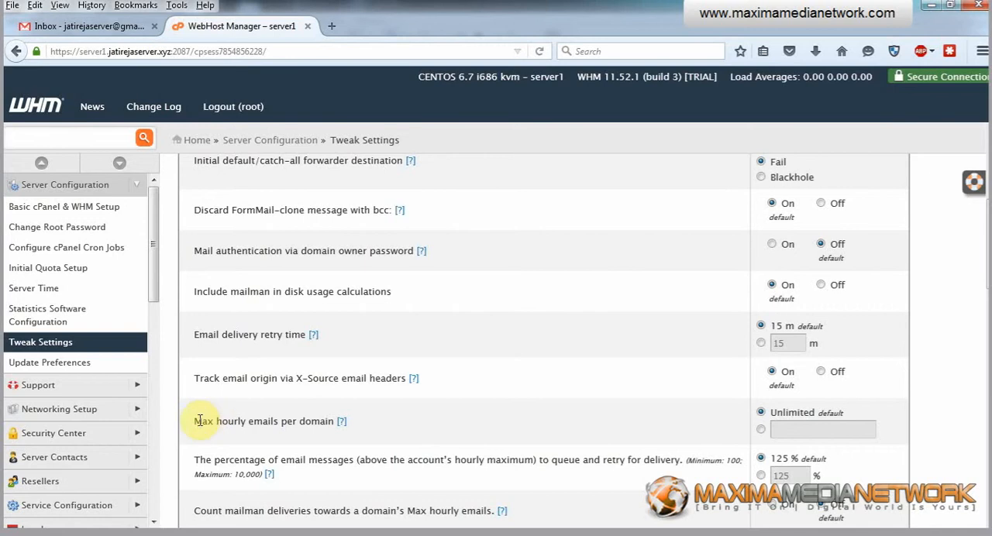
left_click_drag(200, 421, 245, 421)
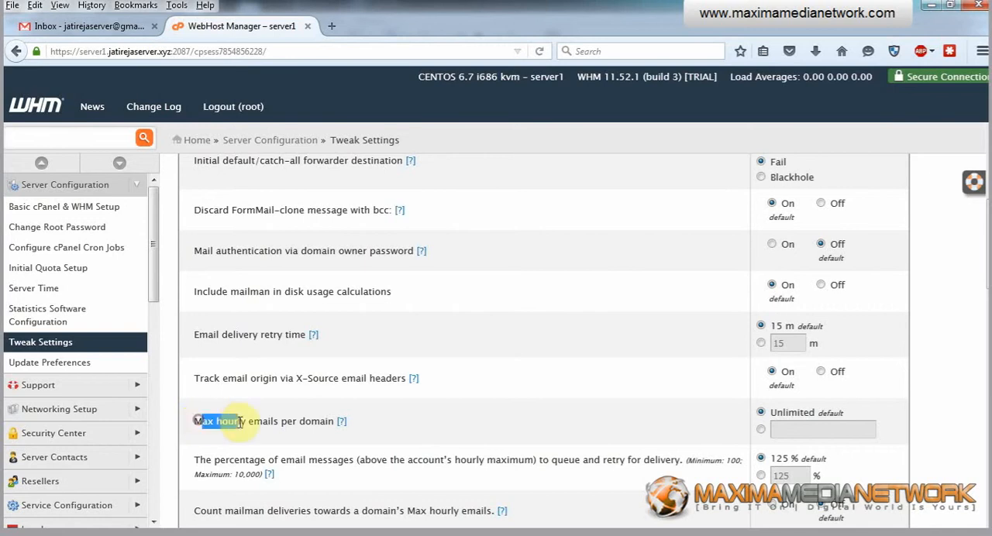
left_click(761, 430)
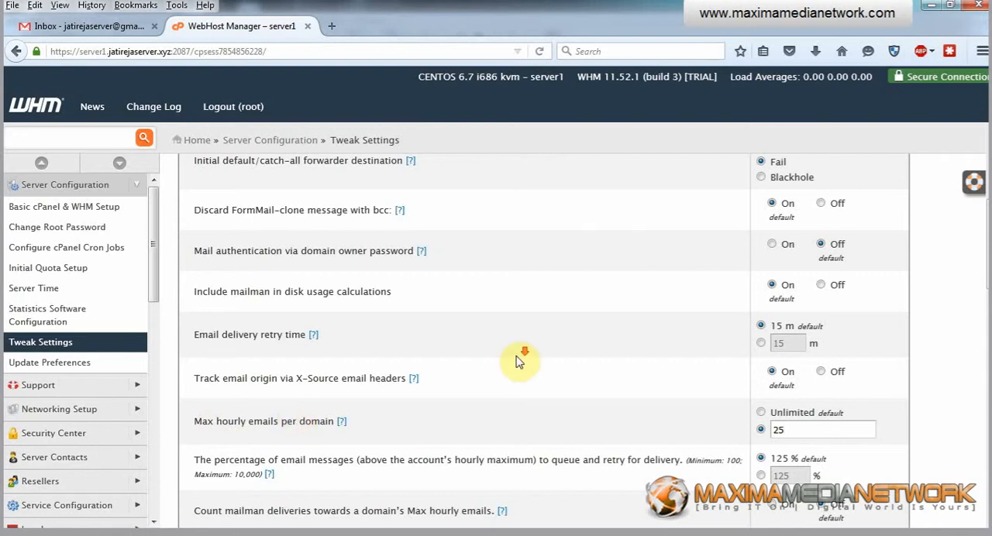
Turn on the mail option that prevents "nobody" from sending mail
scroll(502, 353, "down", 2)
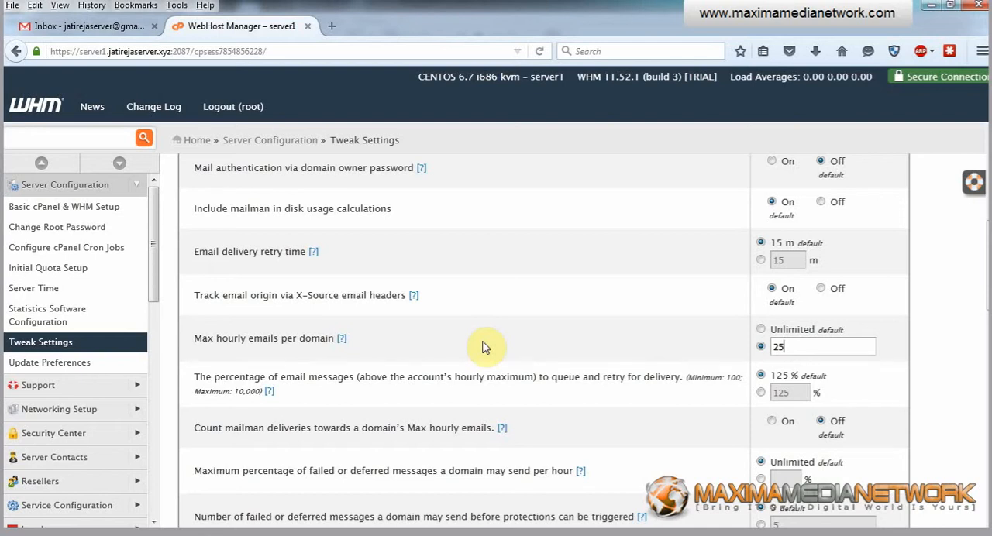
scroll(474, 321, "down", 5)
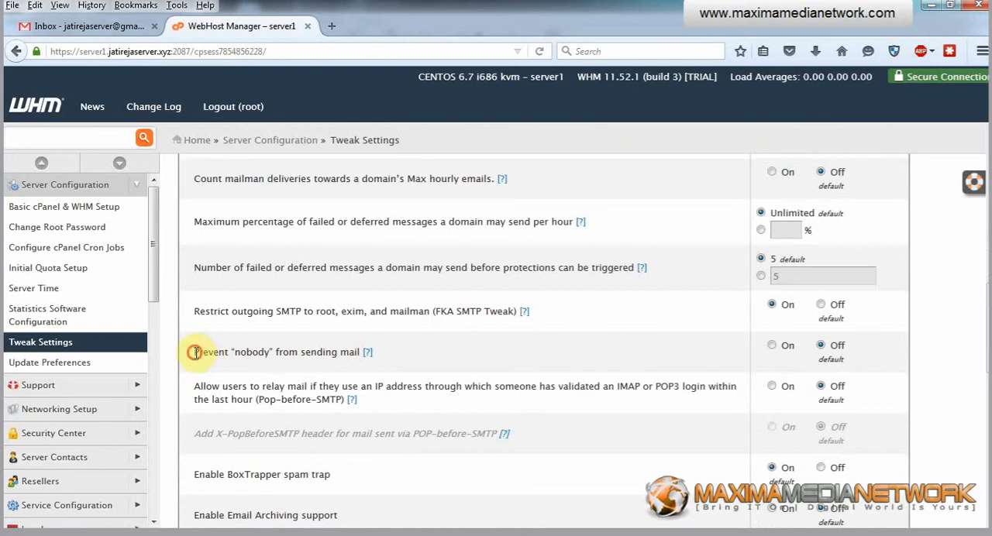
left_click_drag(194, 352, 273, 351)
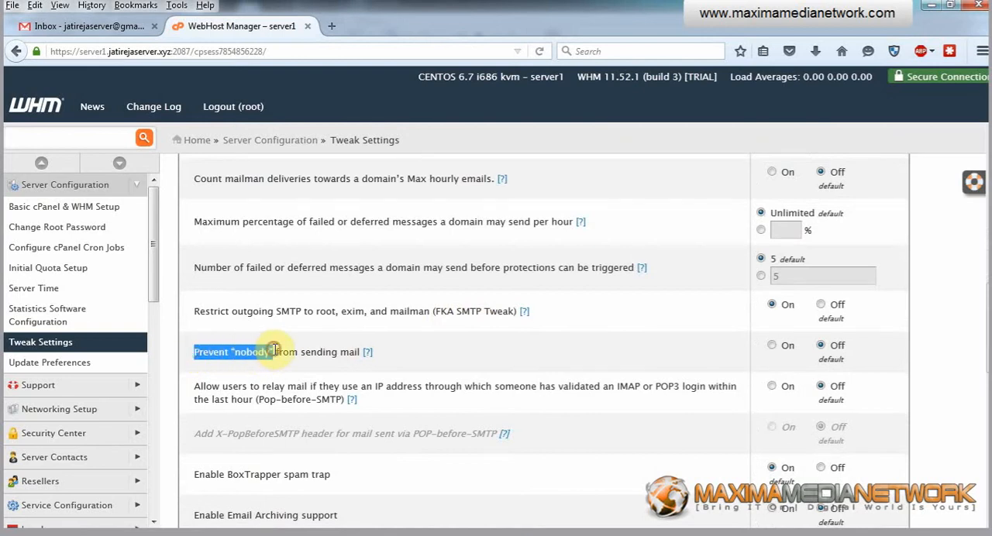
left_click(771, 345)
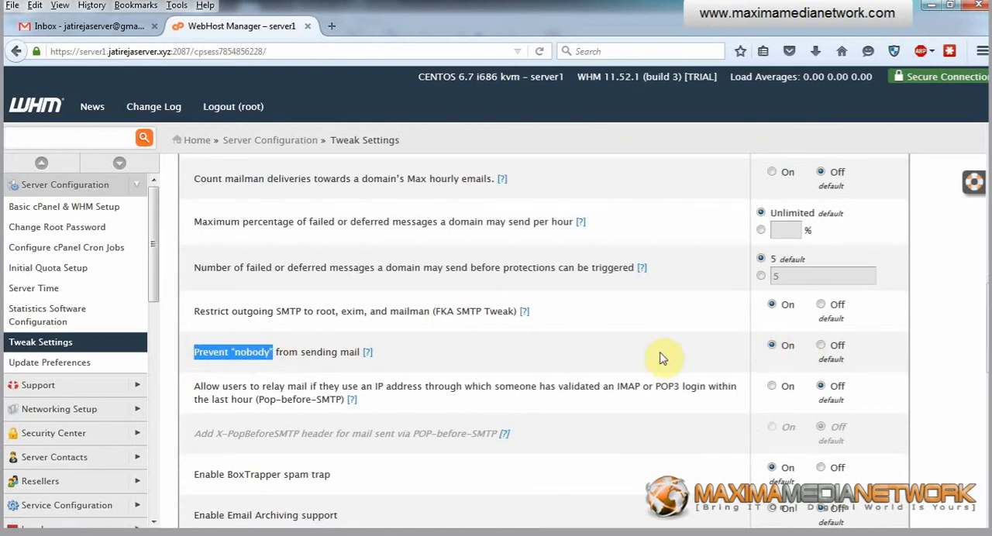
Turn off the BoxTrapper spam trap and the Apache SpamAssassin spam filter
scroll(574, 347, "down", 3)
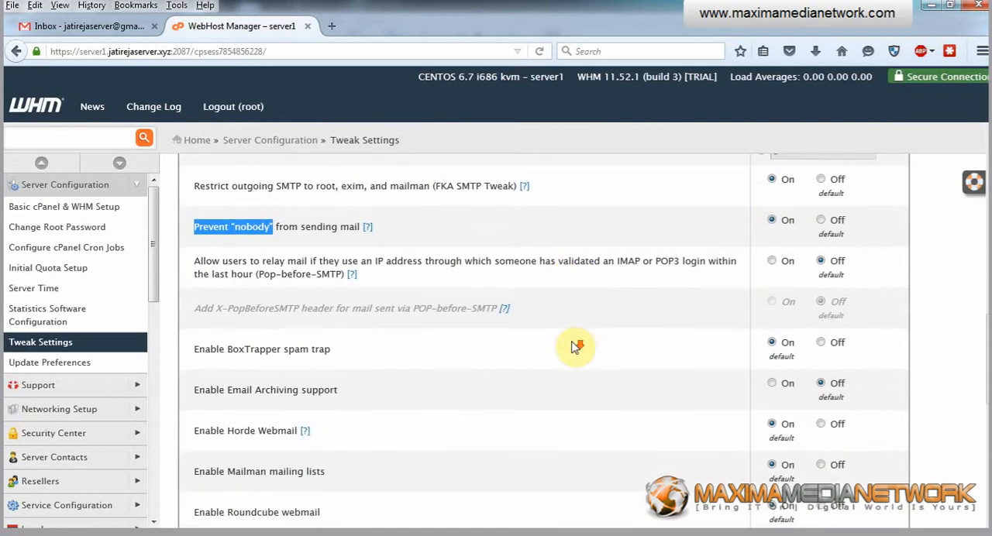
scroll(573, 347, "down", 1)
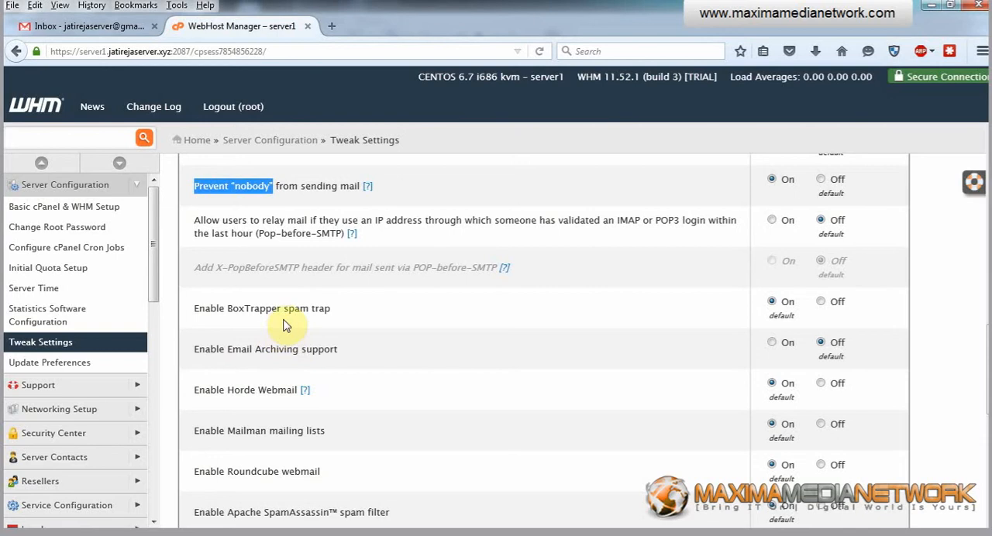
left_click(821, 304)
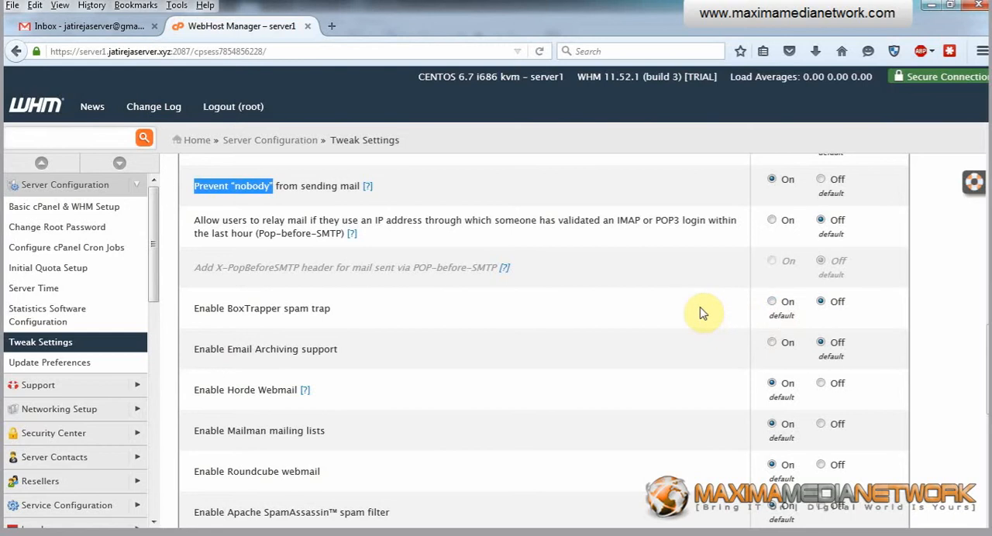
scroll(702, 313, "down", 2)
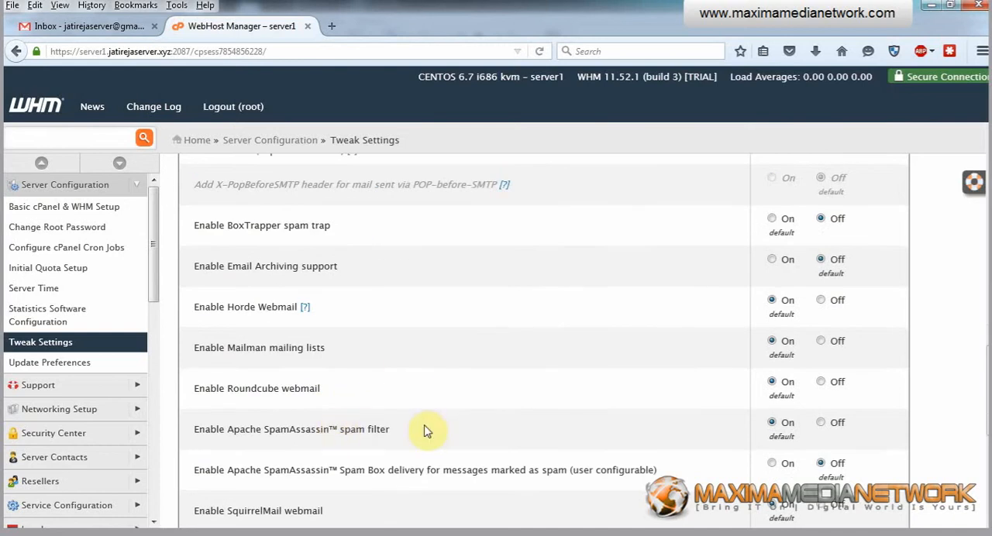
left_click(823, 425)
Set a custom default user-defined quota value of 5 MB for new email accounts
scroll(540, 393, "down", 4)
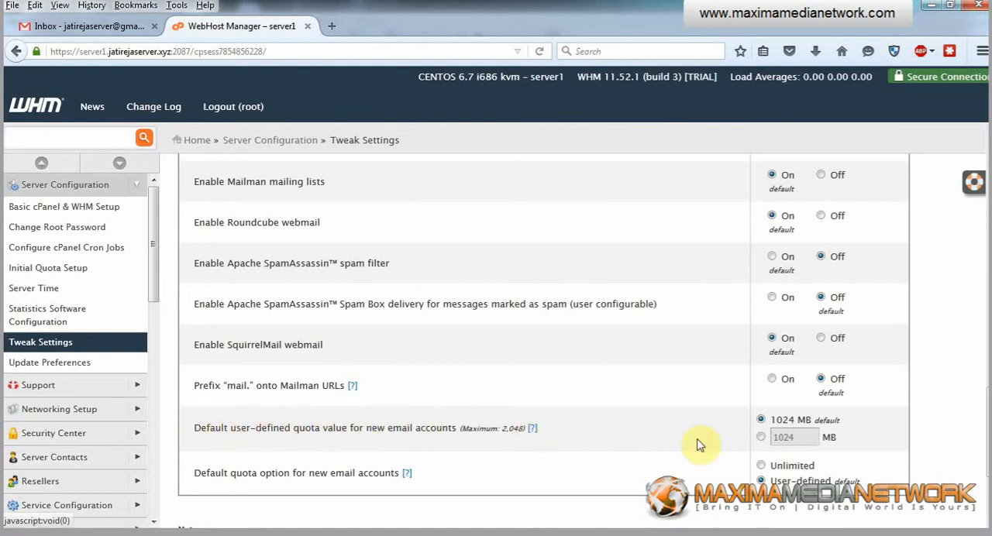
left_click(762, 437)
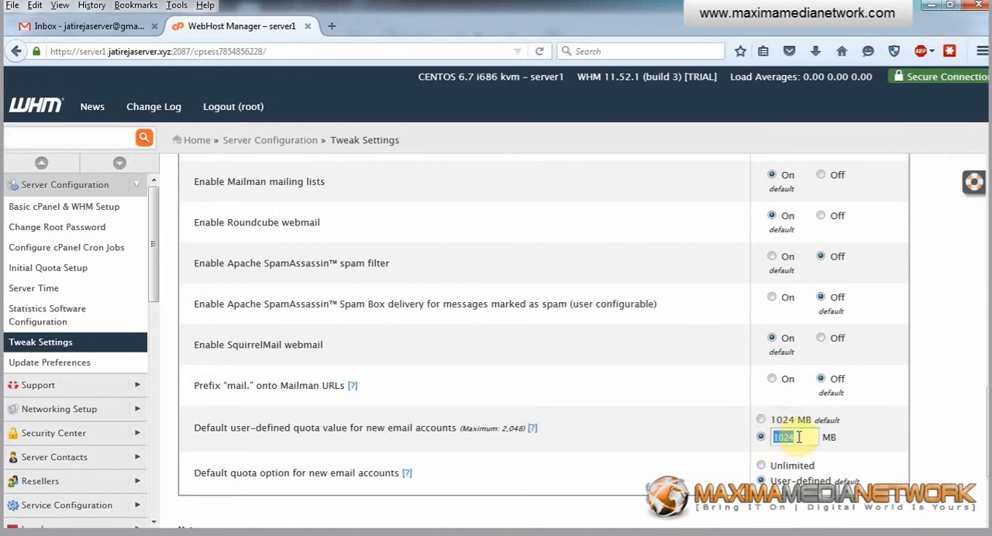
type("50")
Examine the Notifications settings for disk usage, account quota, mailbox usage and bandwidth warnings
scroll(799, 437, "up", 15)
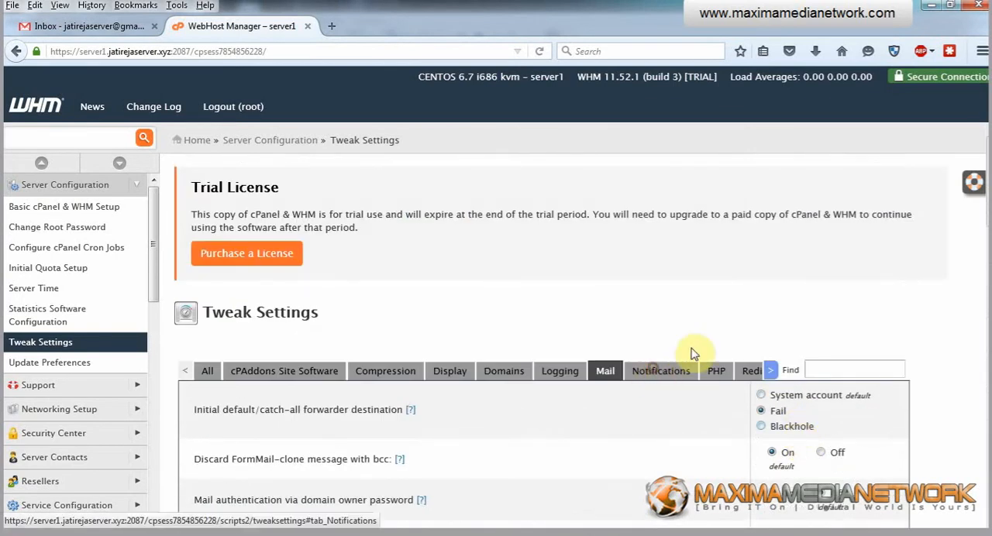
left_click(657, 371)
scroll(697, 333, "down", 3)
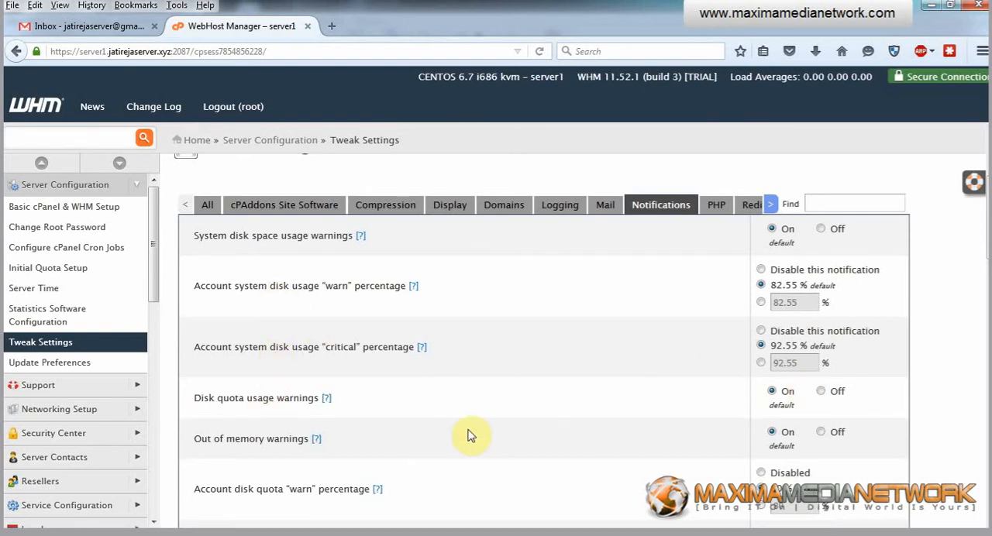
scroll(472, 434, "down", 3)
scroll(471, 434, "down", 3)
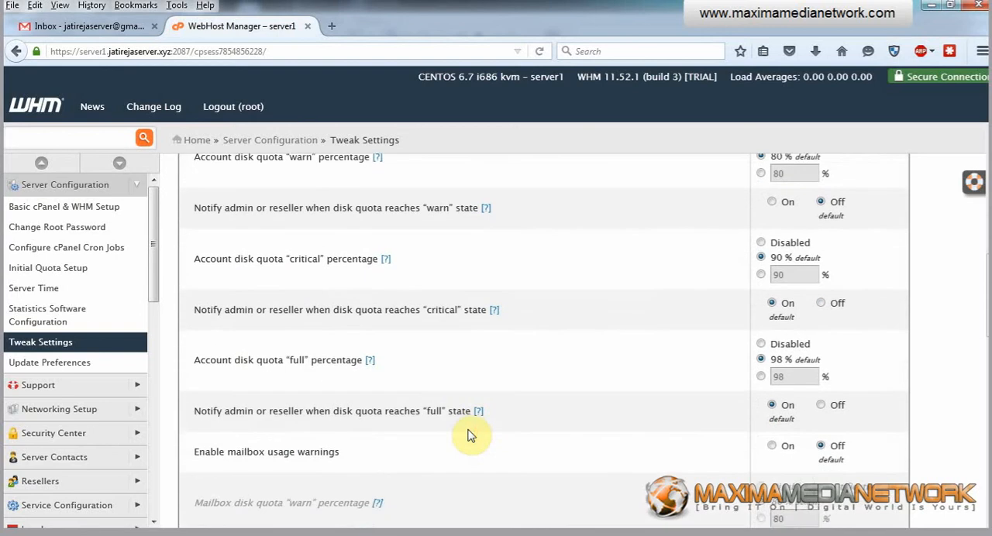
scroll(472, 435, "down", 4)
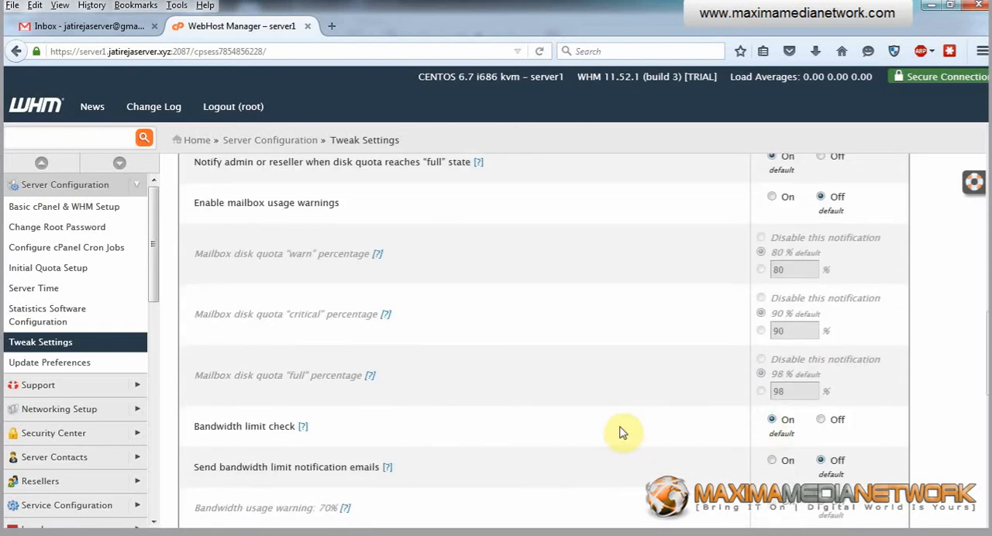
scroll(620, 432, "up", 3)
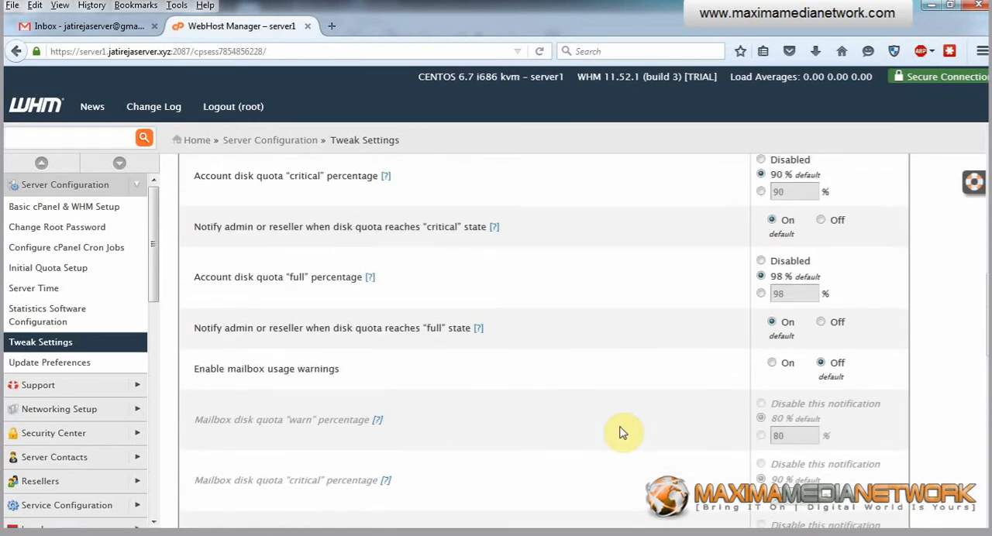
Review the remaining mailbox and bandwidth notification options and the disk quota usage warnings setting
scroll(631, 430, "down", 3)
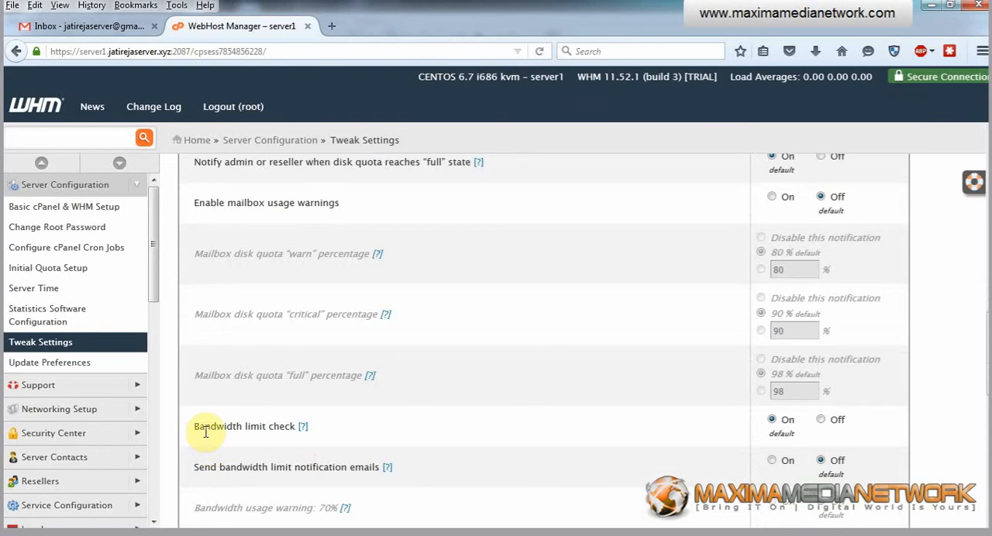
scroll(516, 372, "up", 4)
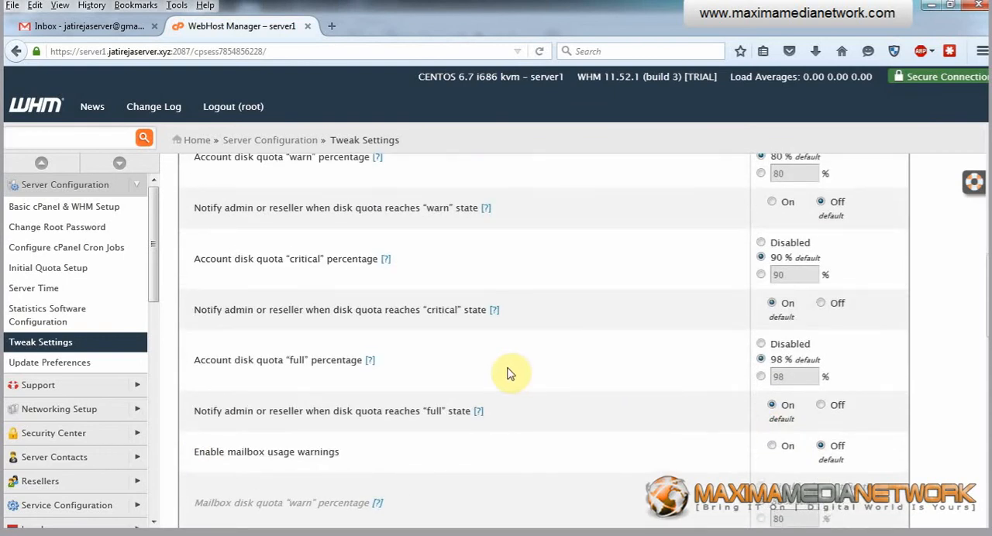
scroll(511, 372, "up", 3)
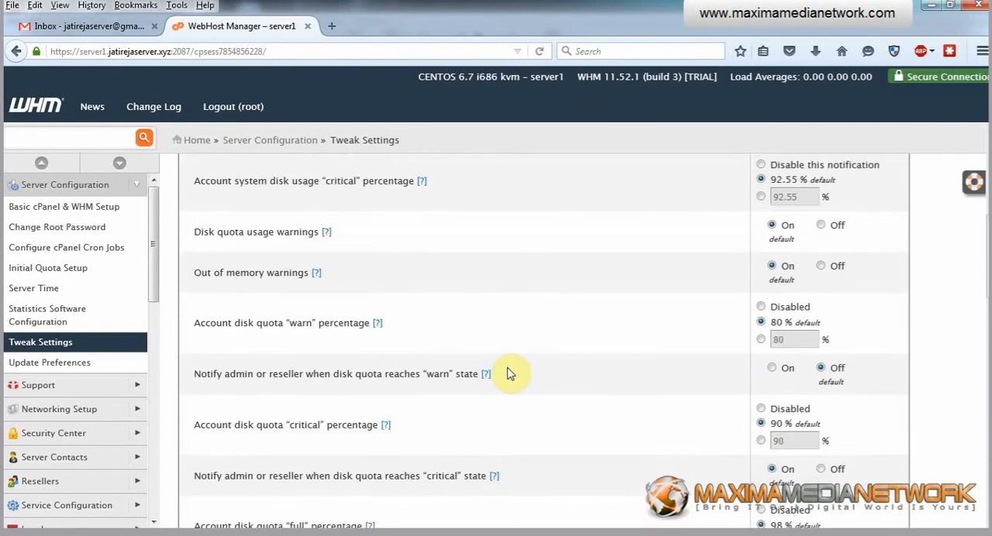
left_click_drag(221, 231, 277, 231)
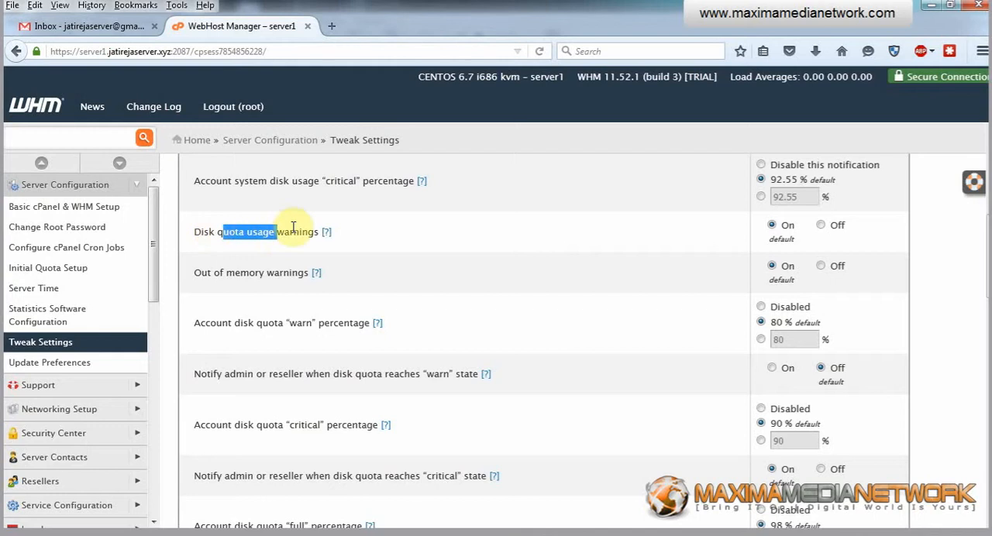
scroll(660, 275, "up", 6)
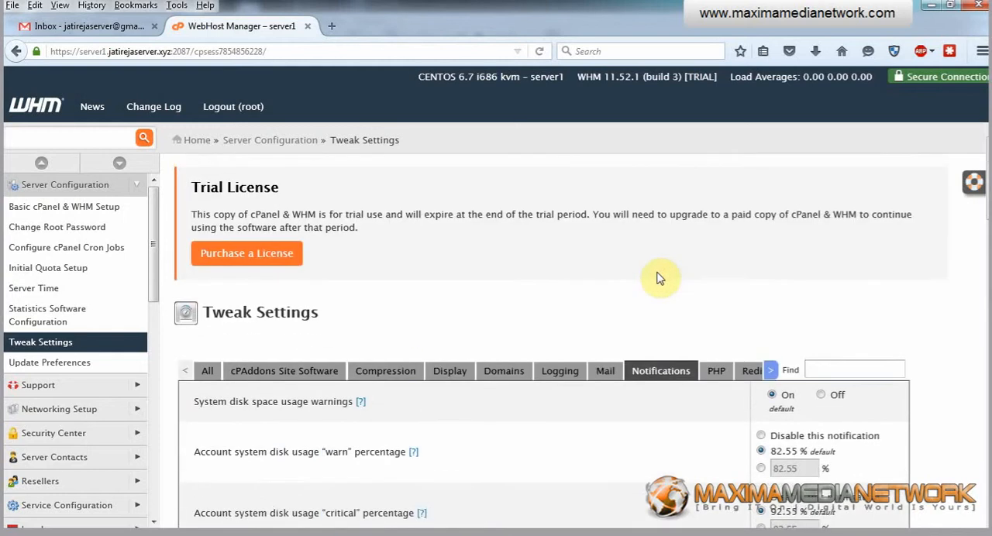
In the PHP tweak settings, enable only ioncube as the cPanel PHP loader
left_click(716, 370)
scroll(724, 338, "down", 3)
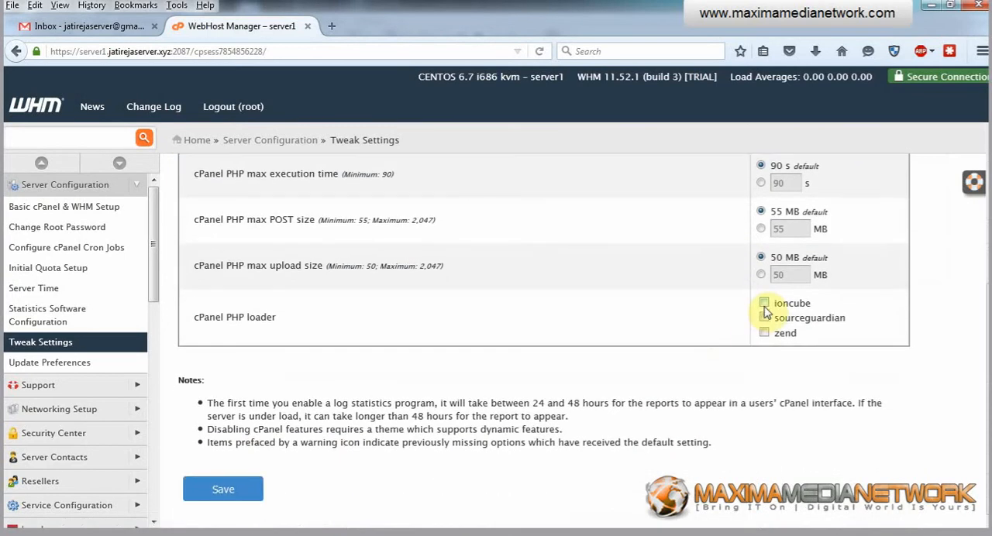
left_click(764, 305)
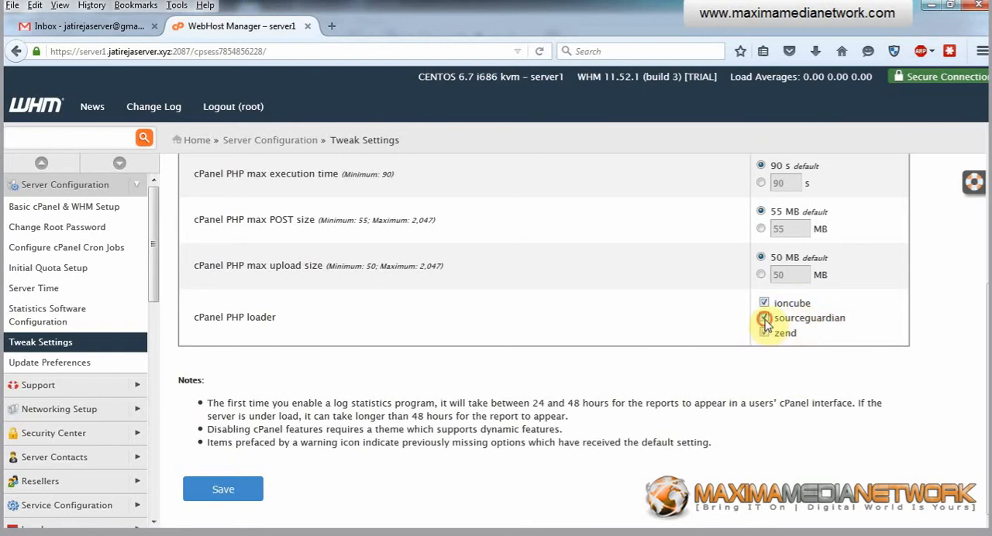
left_click(765, 334)
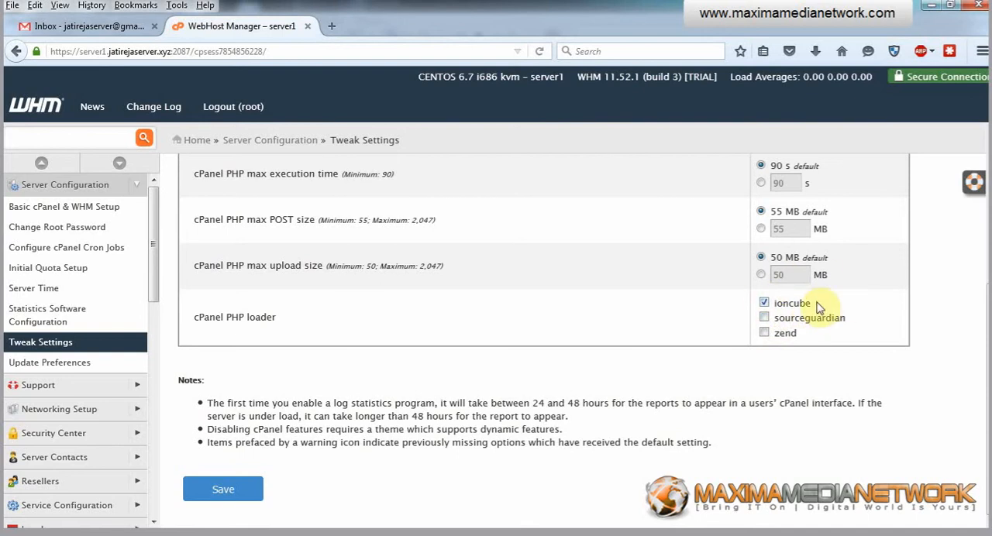
In the redirection settings, set the SSL redirect destination to Origin Domain Name
scroll(768, 329, "up", 5)
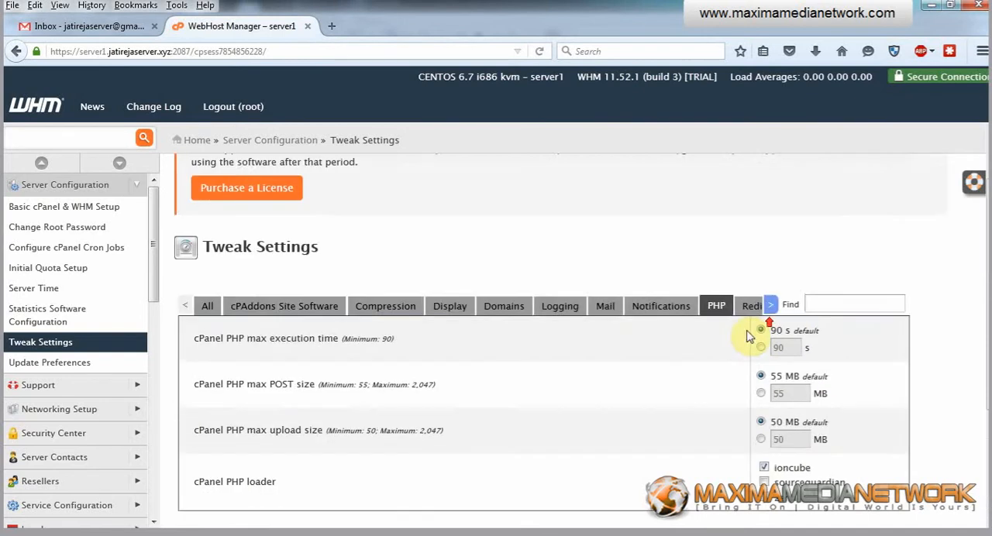
mouse_move(778, 374)
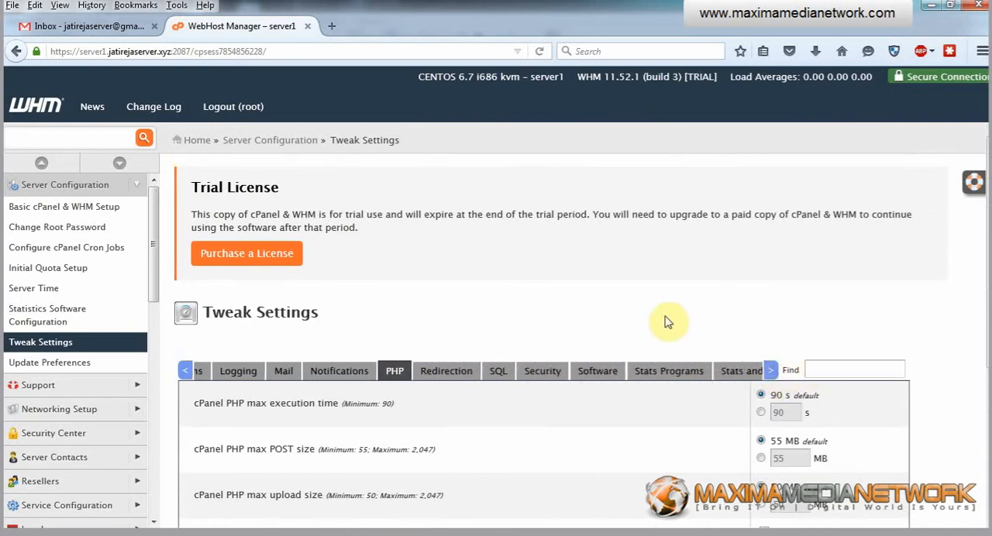
left_click(452, 375)
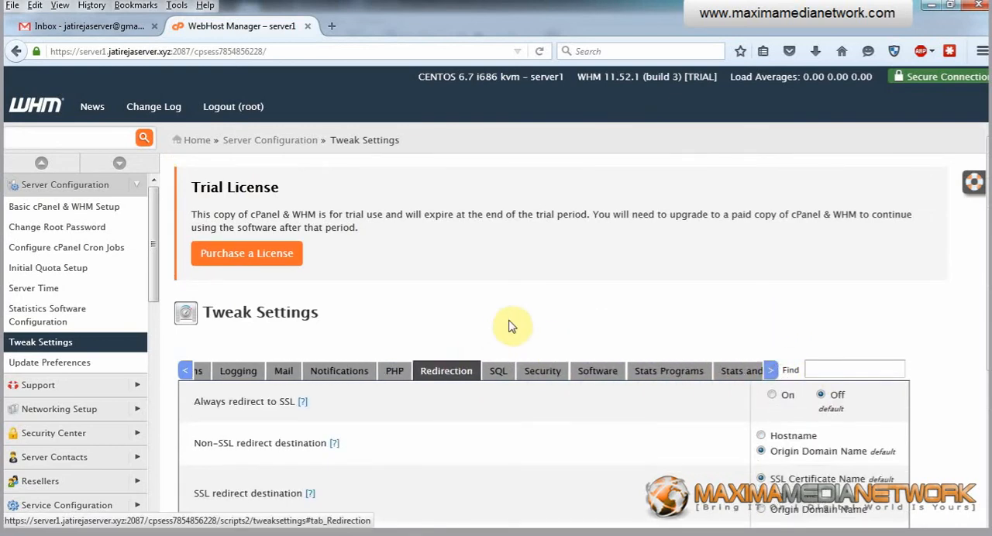
scroll(475, 316, "down", 4)
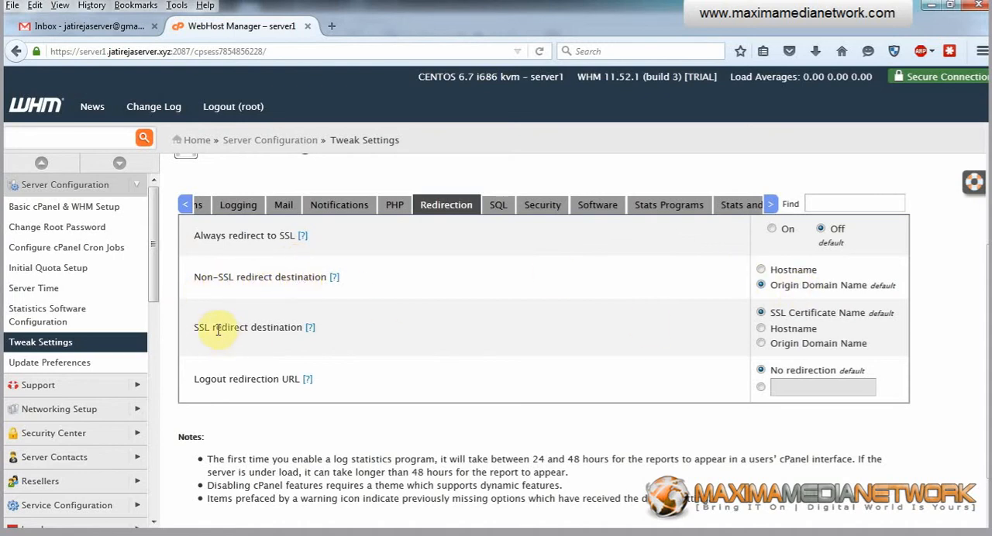
left_click_drag(196, 328, 249, 327)
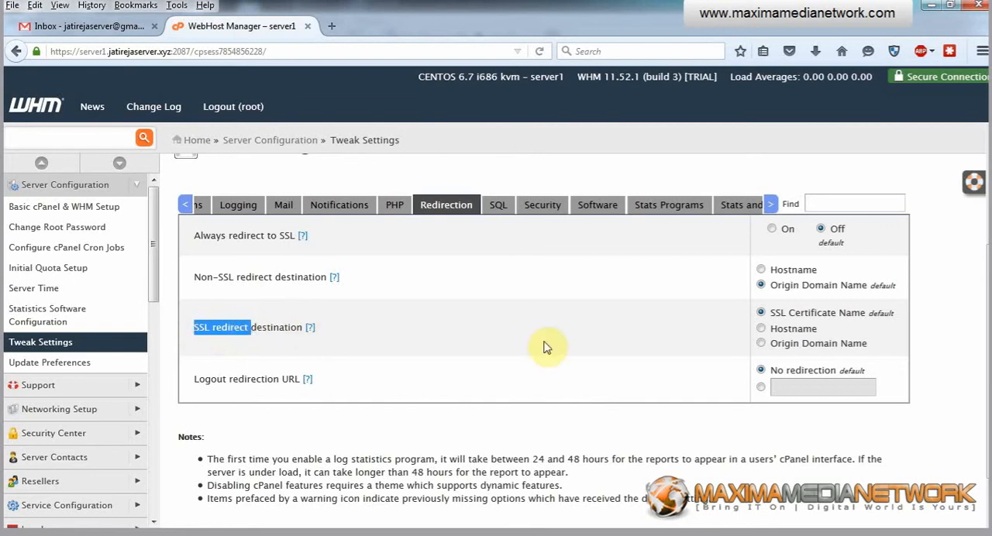
left_click(761, 344)
In the security settings, turn on hiding the login password from cgi scripts and both the blank referrer and referrer safety checks
left_click(552, 208)
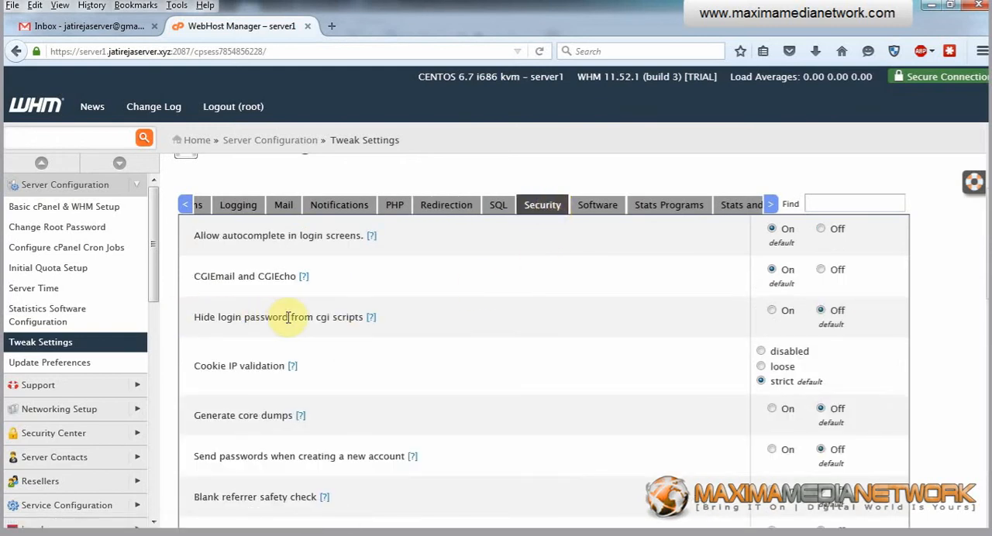
left_click(770, 312)
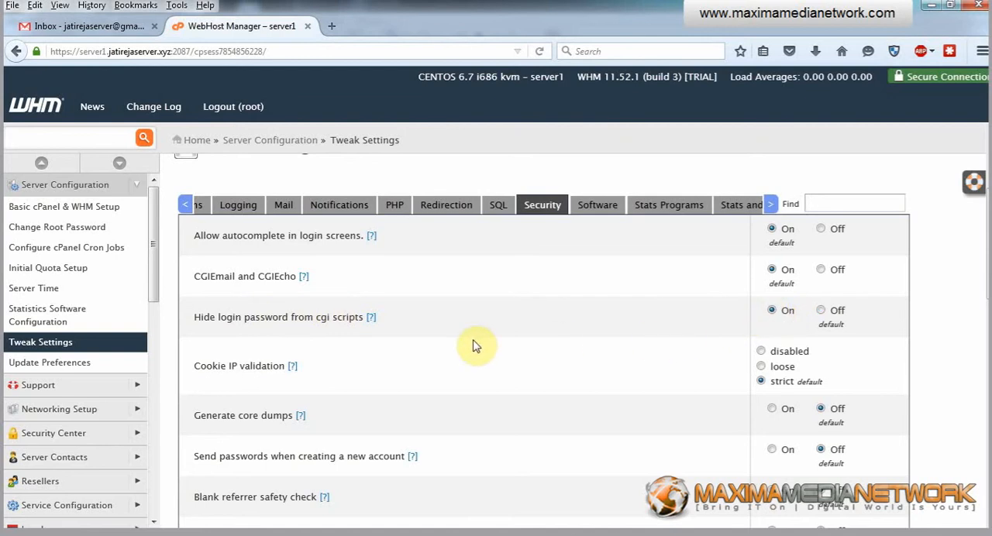
scroll(472, 344, "down", 3)
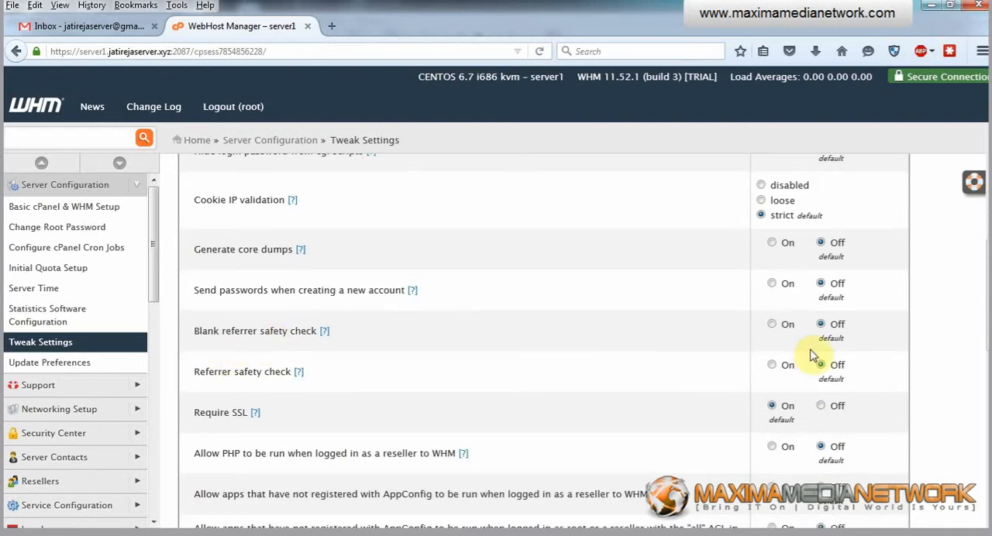
left_click(772, 365)
left_click(771, 325)
Turn off Require SSL and review the remaining security options
left_click(821, 406)
scroll(639, 359, "down", 3)
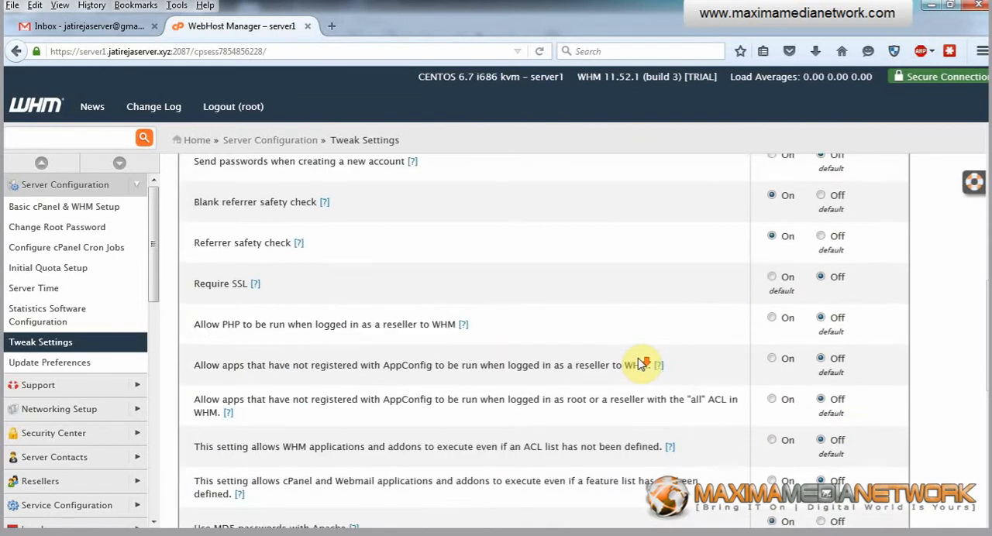
scroll(638, 359, "down", 5)
scroll(638, 359, "up", 3)
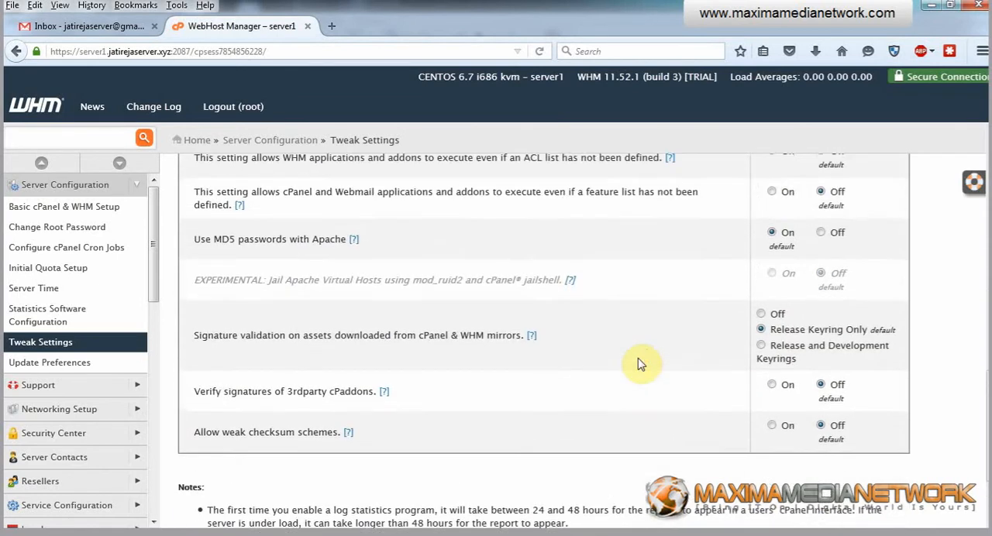
scroll(637, 365, "up", 3)
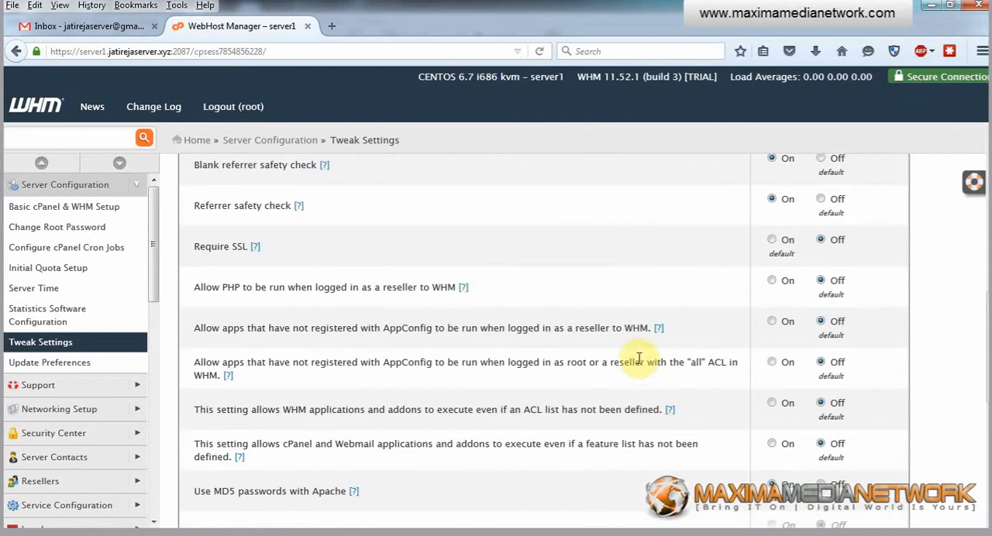
scroll(620, 392, "up", 6)
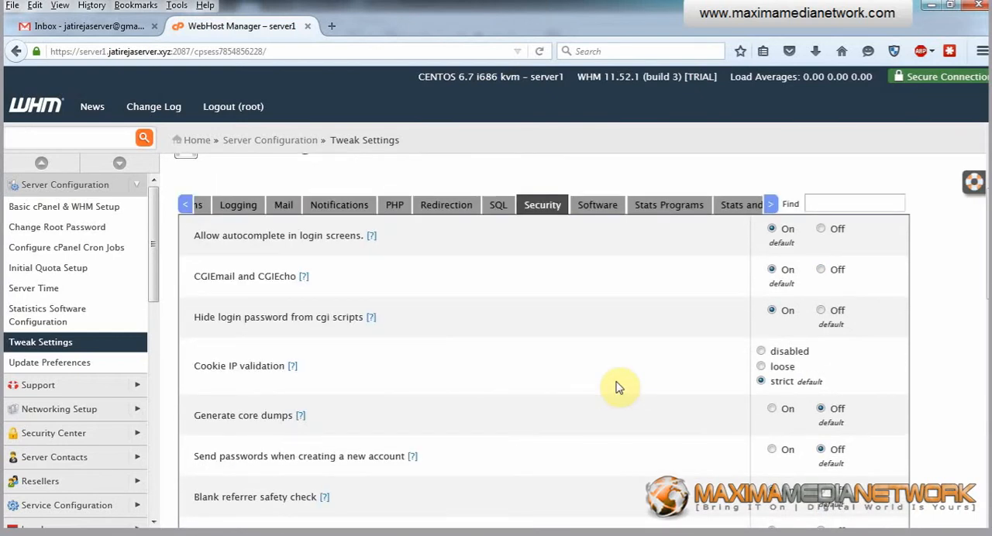
In the stats programs settings, turn off Awstats stats and Webalizer stats, leaving Analog stats on
left_click(678, 209)
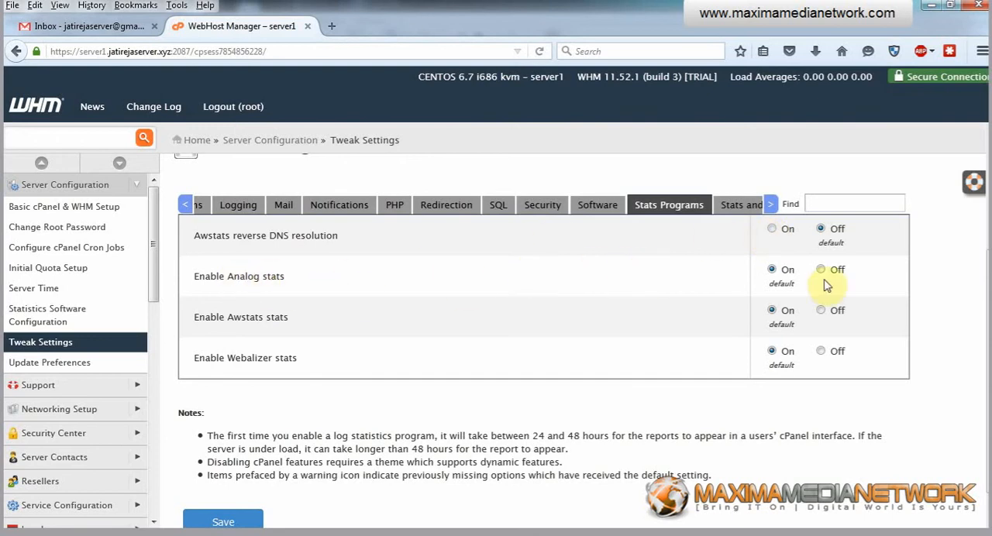
left_click(820, 353)
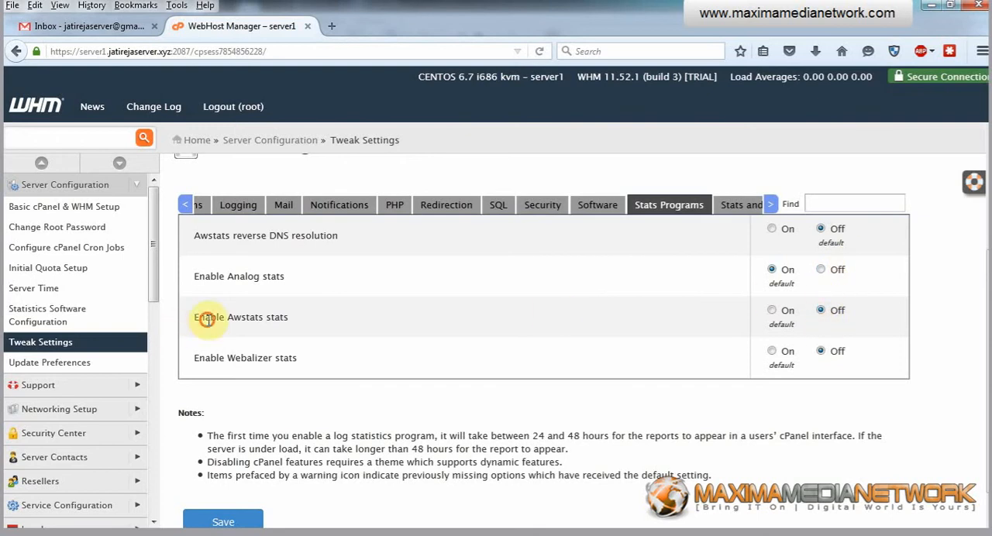
left_click_drag(207, 320, 261, 319)
left_click_drag(209, 358, 275, 358)
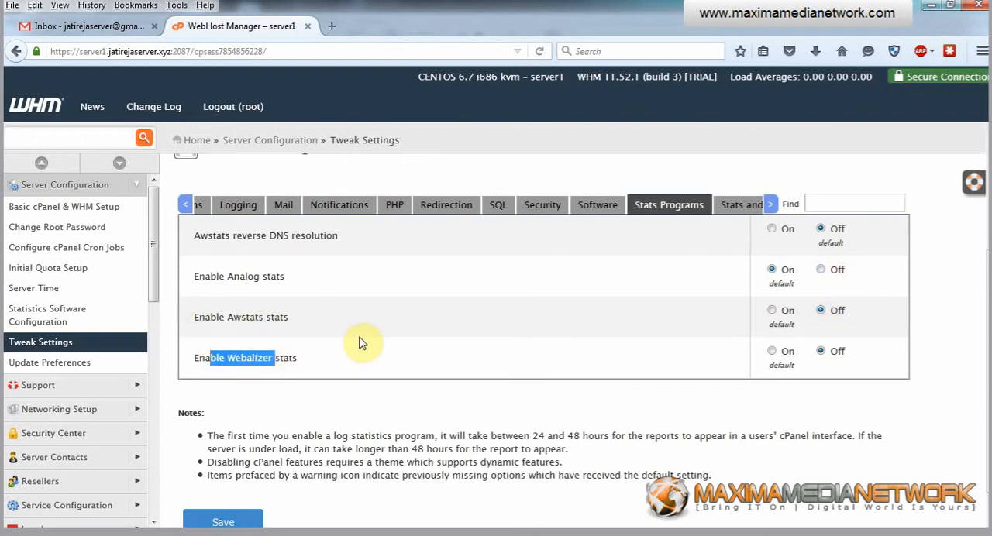
scroll(364, 341, "down", 1)
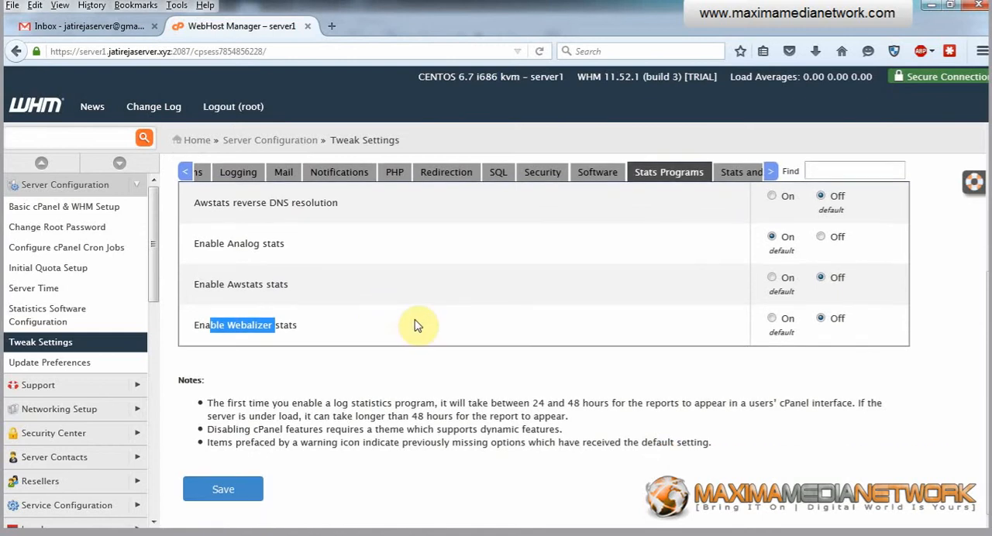
Examine the Stats and Logs settings, including the log rotation size threshold
scroll(530, 330, "up", 2)
left_click(772, 256)
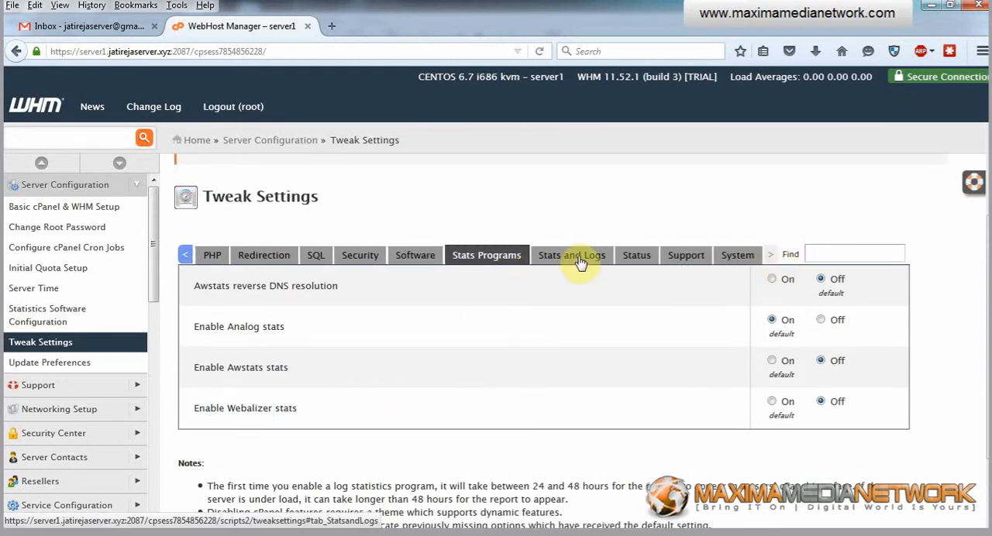
left_click(580, 262)
scroll(557, 302, "down", 5)
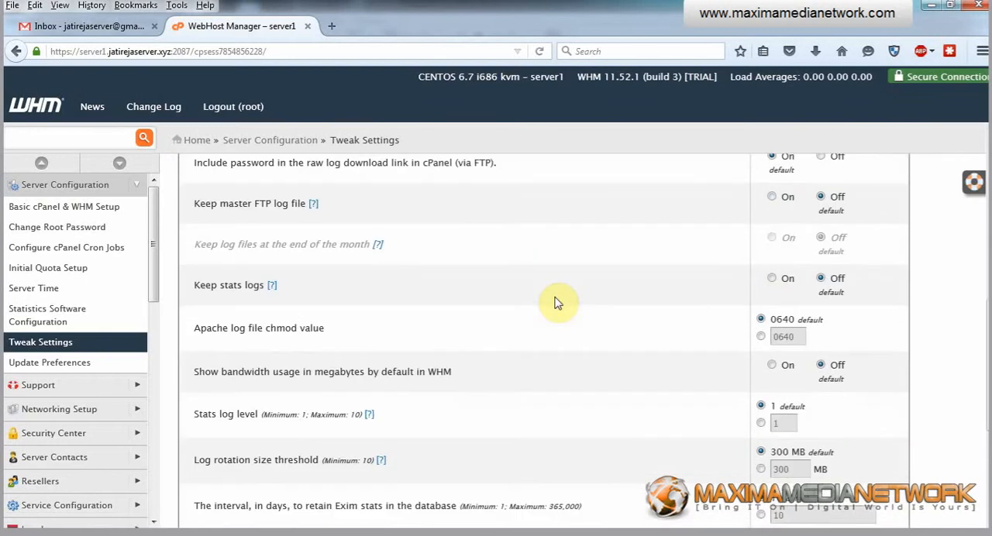
scroll(556, 301, "down", 2)
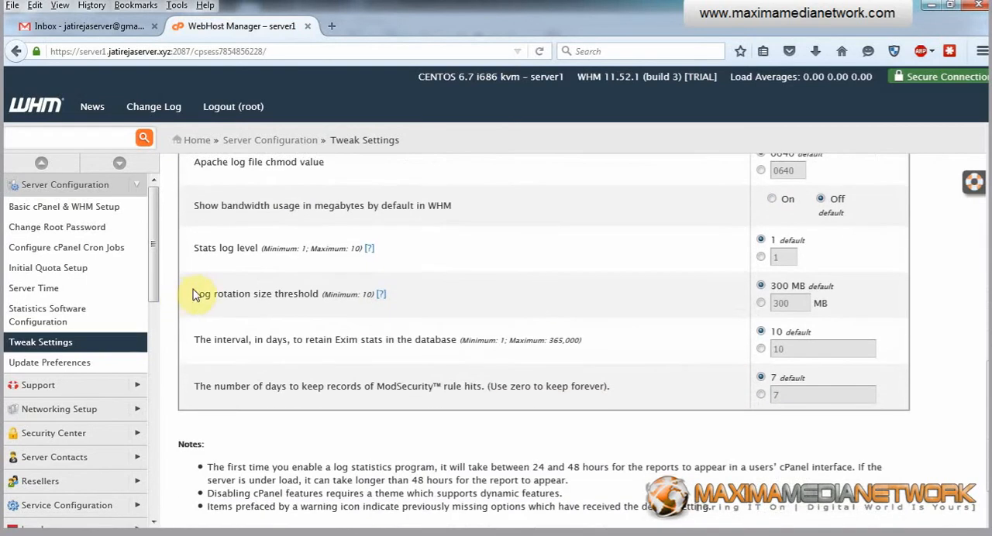
left_click_drag(194, 295, 252, 295)
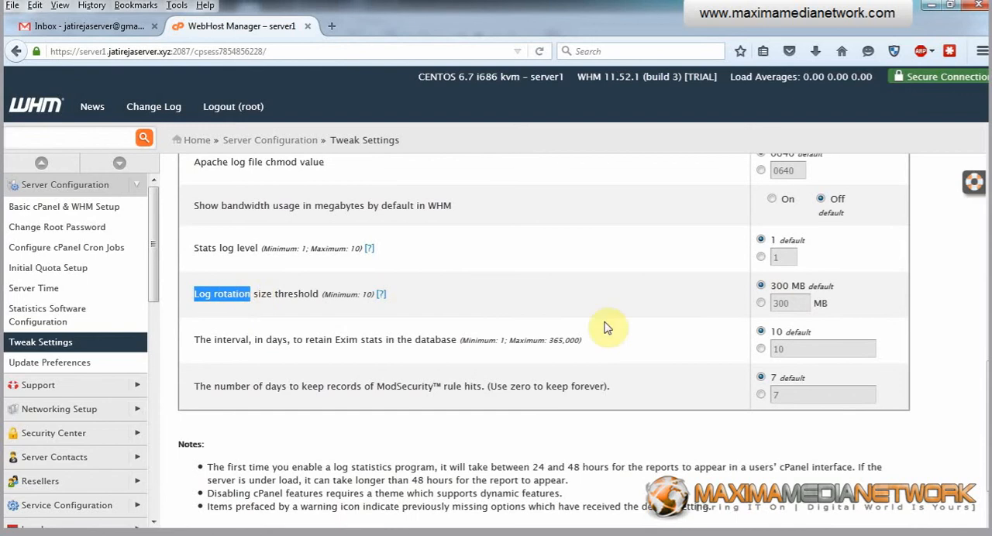
left_click(762, 303)
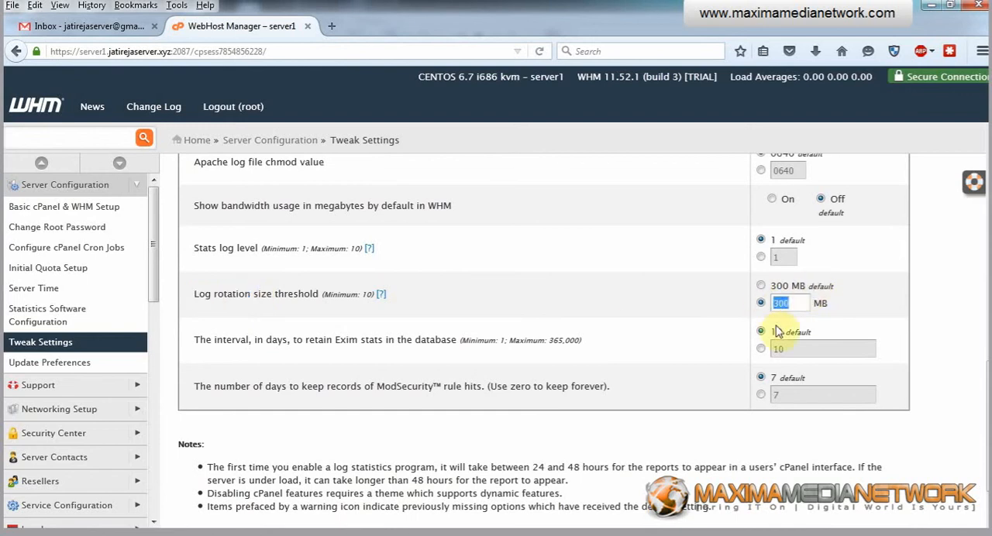
left_click(848, 302)
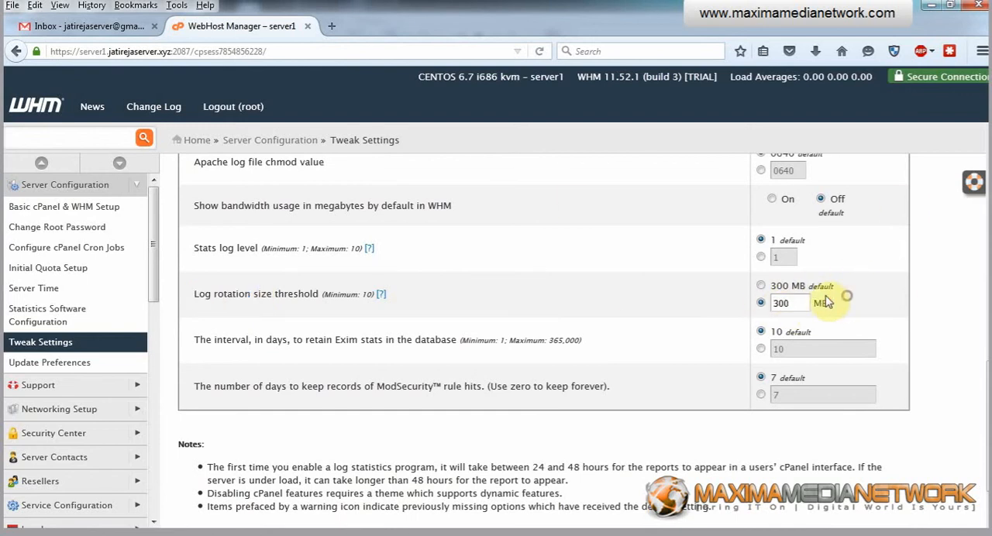
left_click(762, 286)
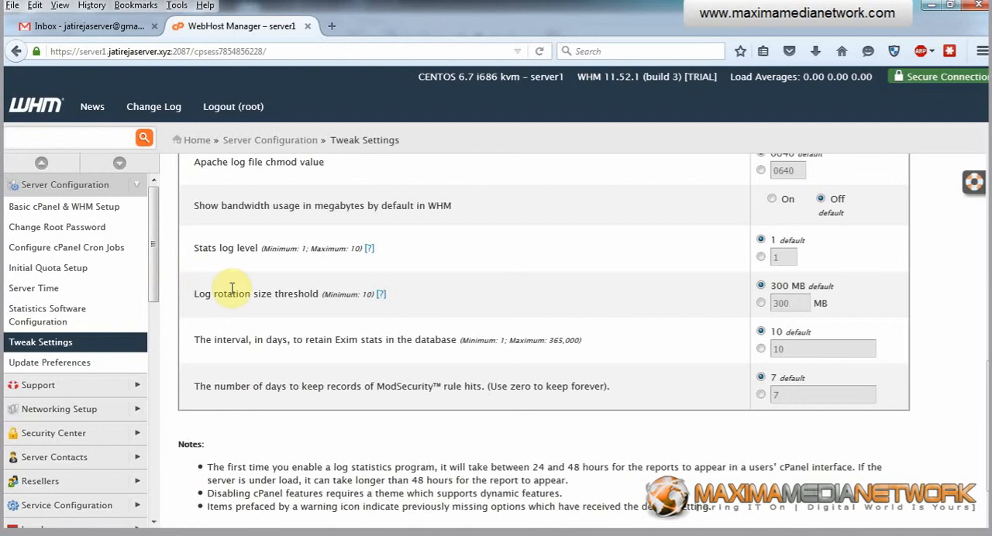
left_click(761, 304)
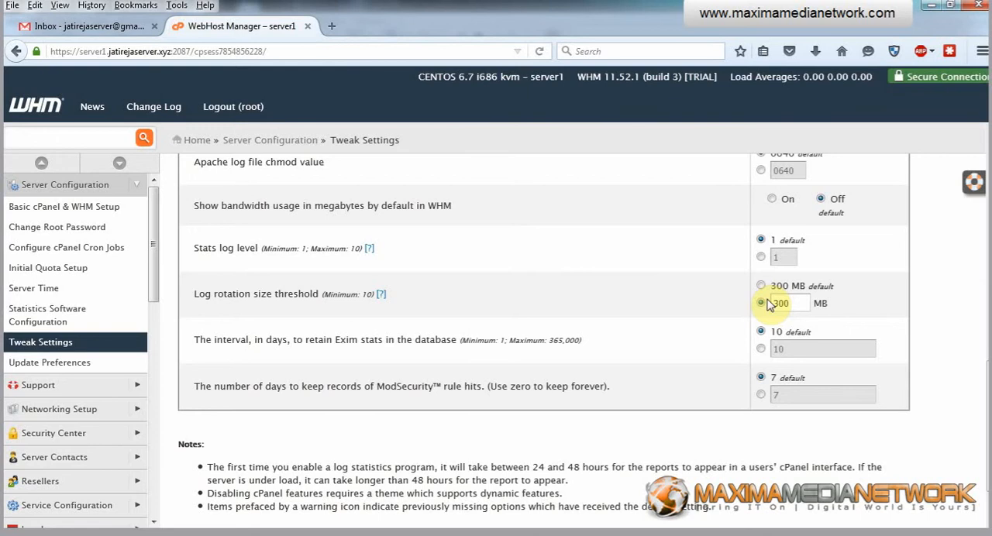
double_click(775, 304)
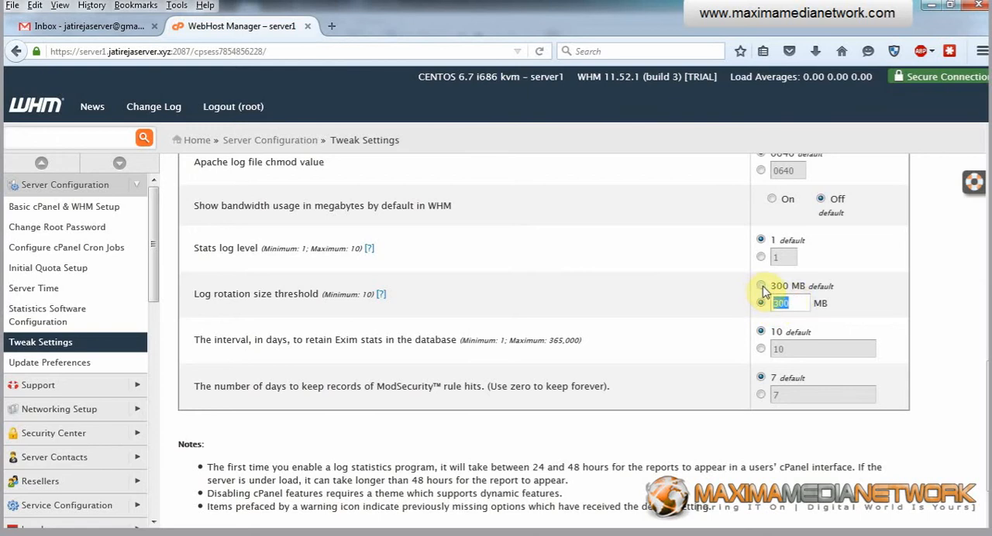
left_click(762, 287)
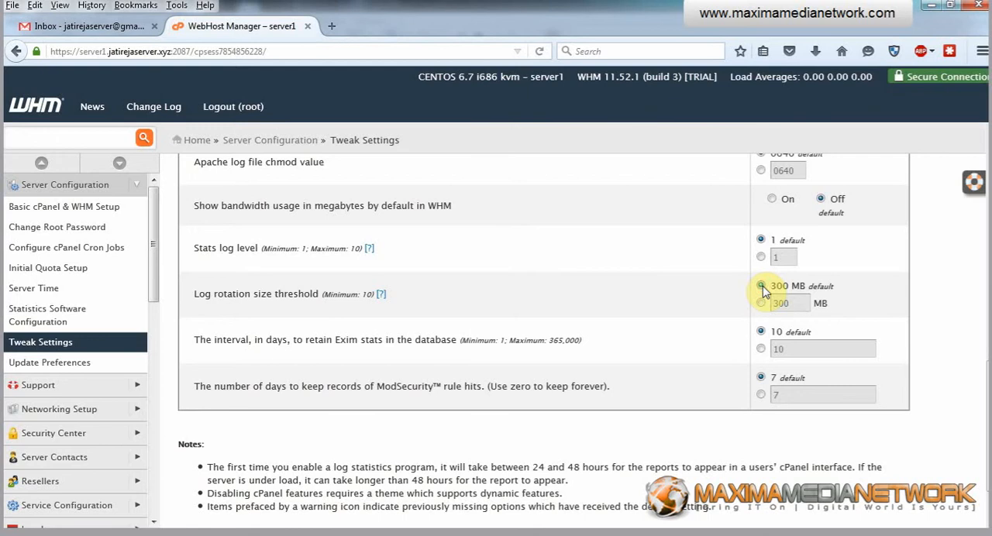
scroll(762, 288, "up", 8)
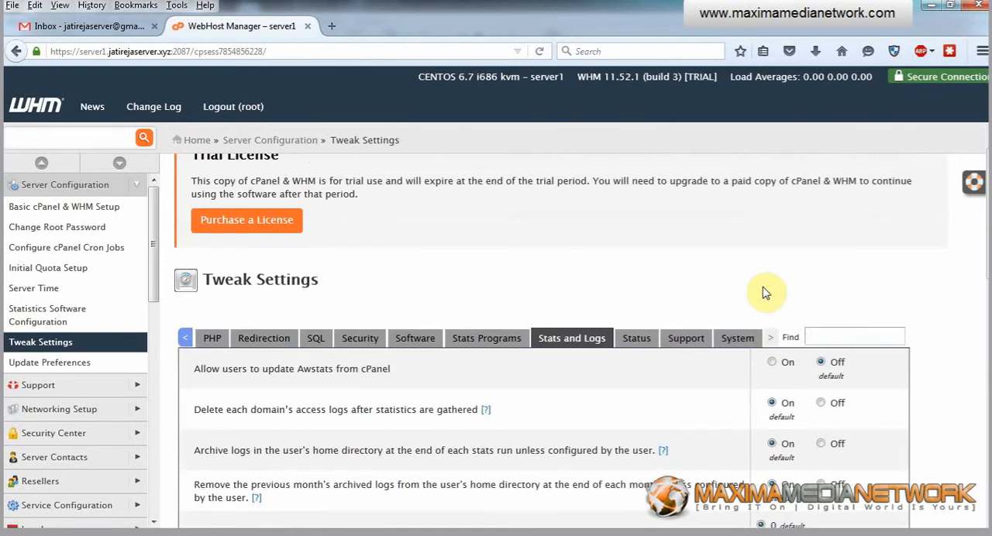
In the Status settings, set a custom critical load threshold of 10
left_click(637, 339)
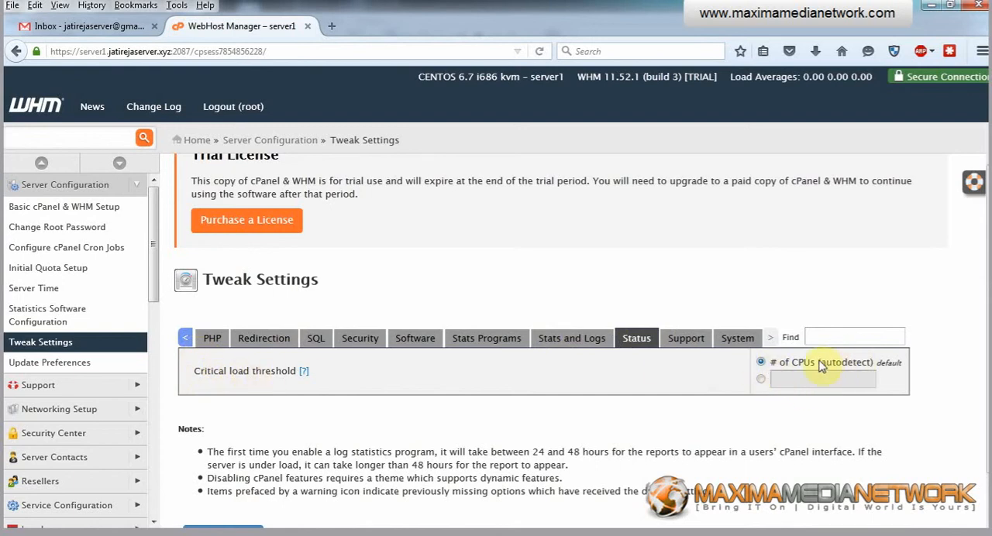
left_click(760, 379)
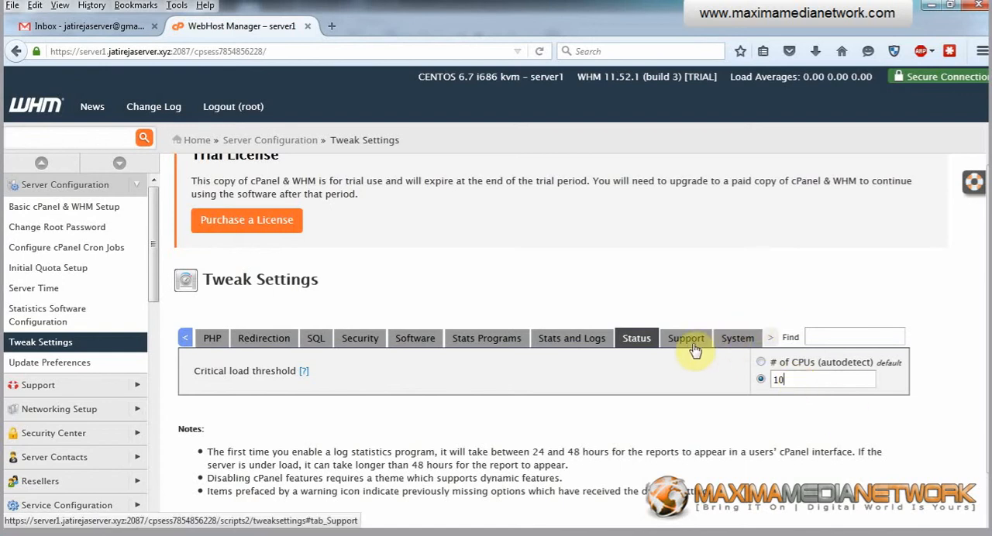
In the System settings, set the Max cPanel process memory to Unlimited
left_click(739, 336)
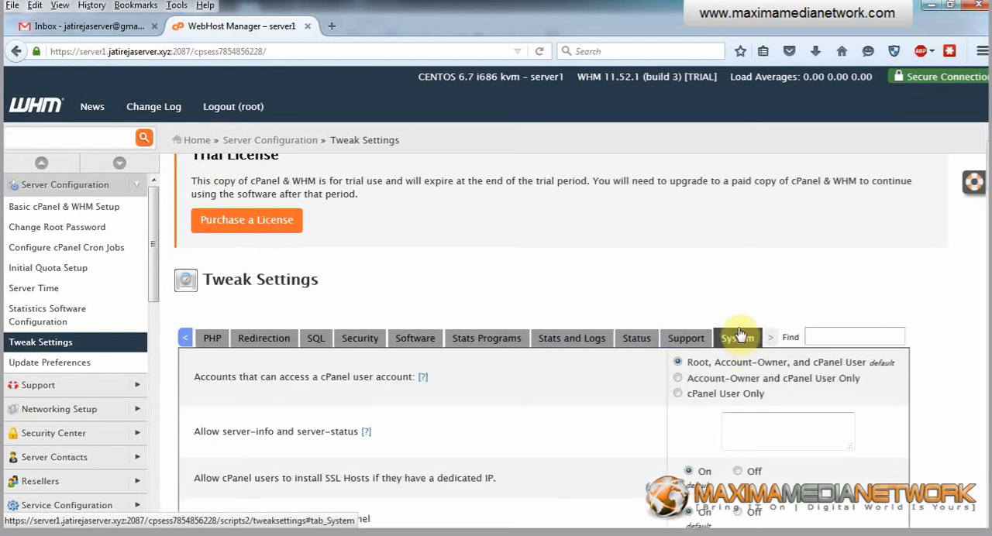
scroll(642, 274, "down", 3)
scroll(677, 281, "up", 2)
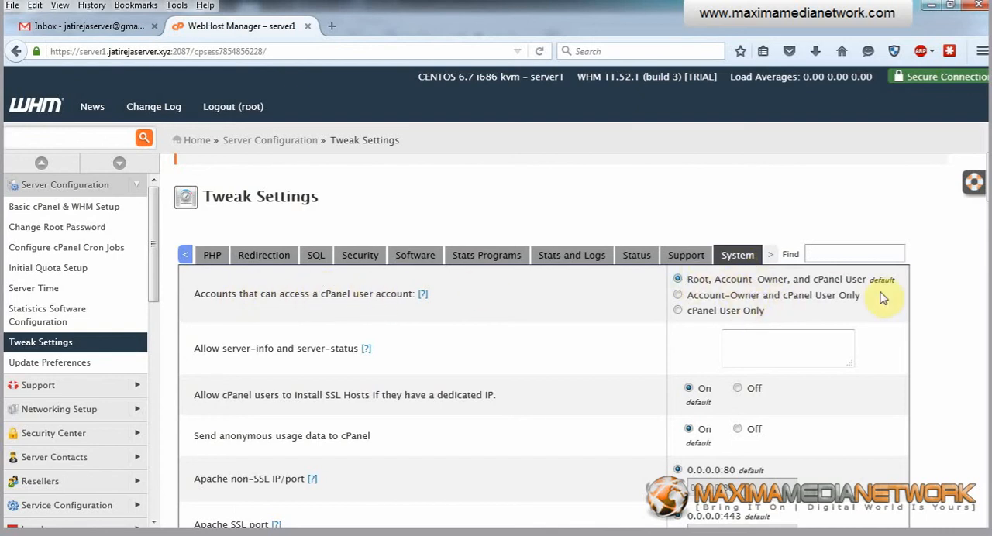
scroll(627, 308, "down", 5)
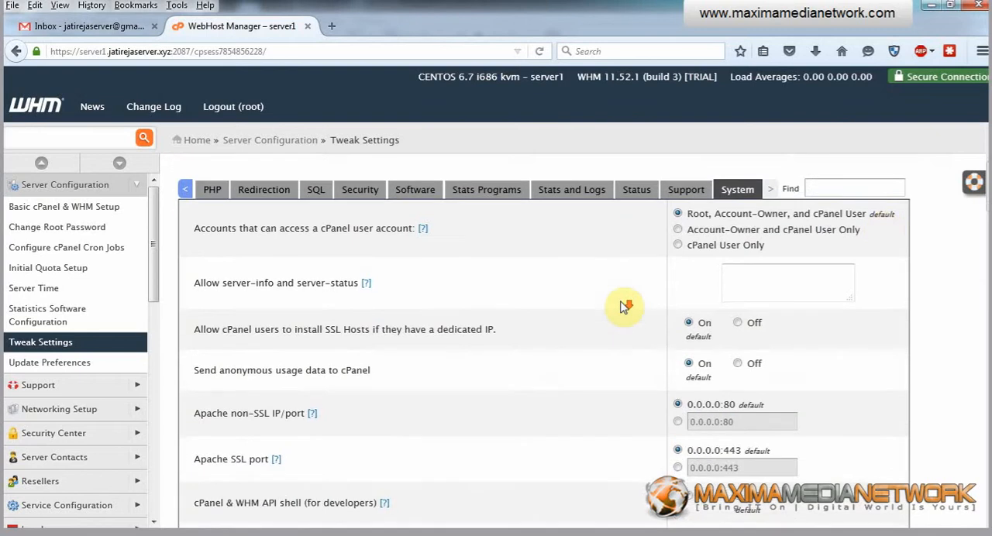
scroll(626, 308, "down", 12)
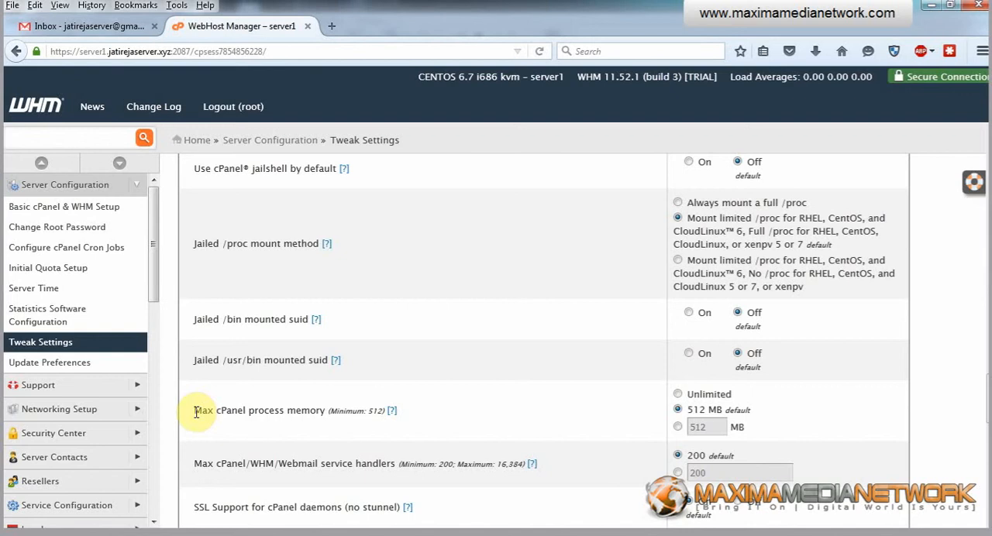
left_click_drag(195, 412, 303, 411)
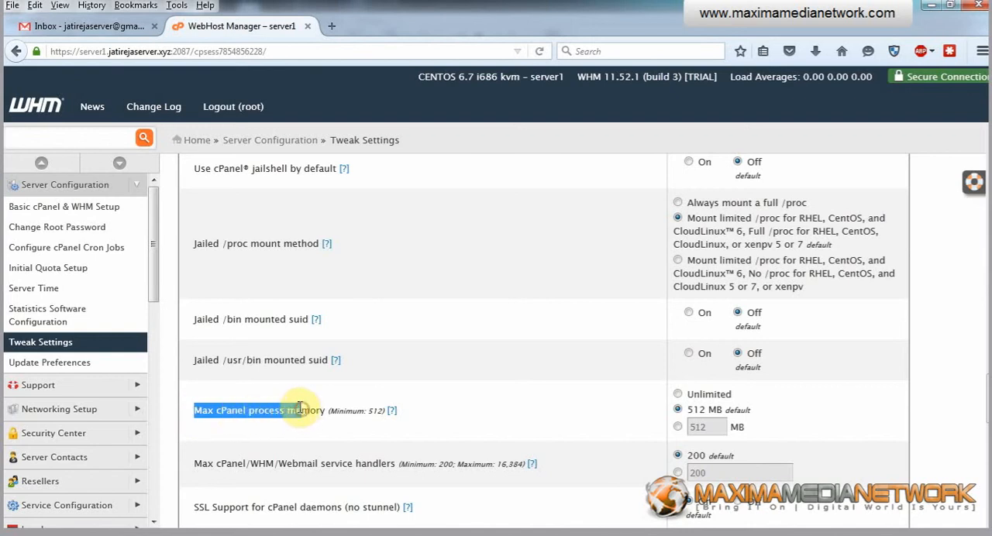
left_click(678, 394)
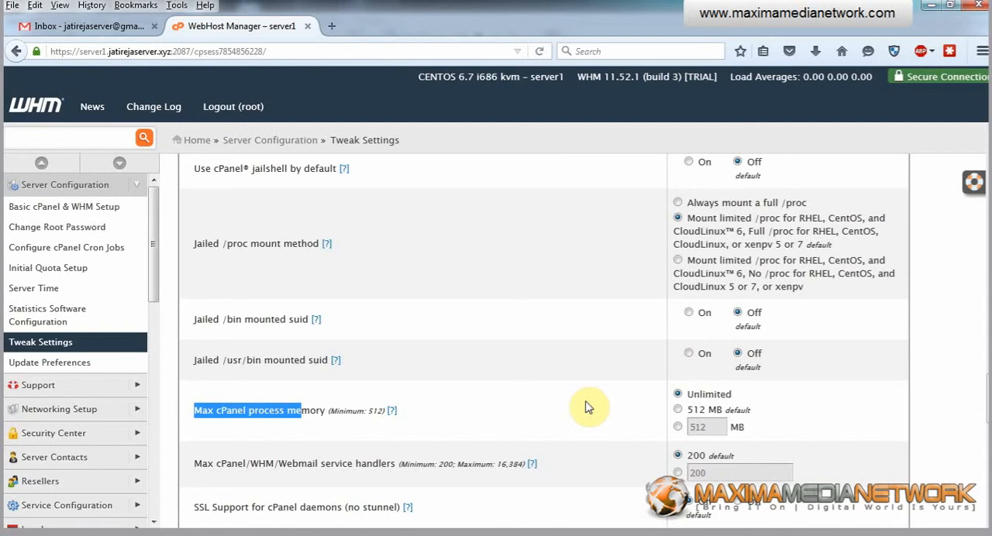
Check the remaining System options, save the Tweak Settings changes and follow the update output to its end
scroll(581, 392, "up", 10)
scroll(628, 245, "up", 10)
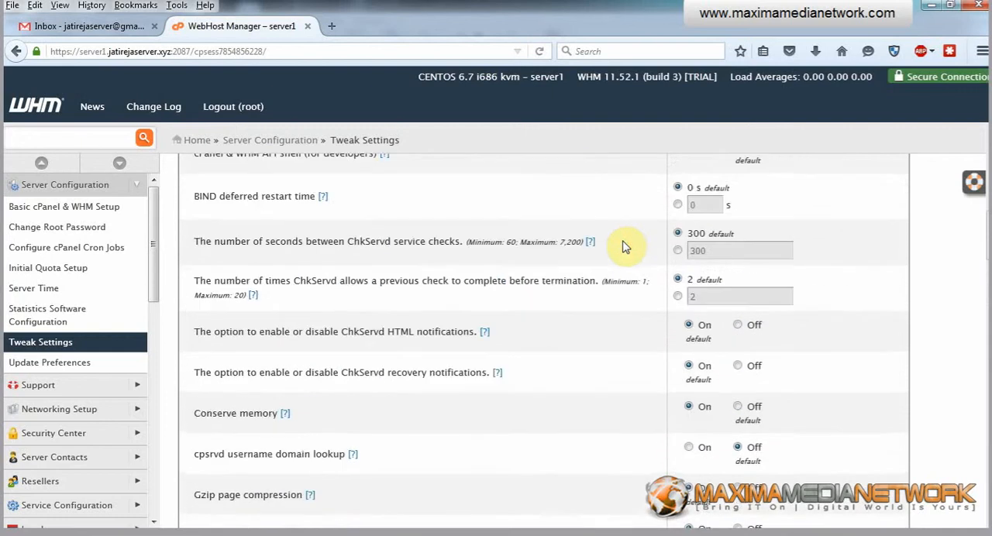
scroll(629, 248, "down", 3)
scroll(630, 248, "down", 20)
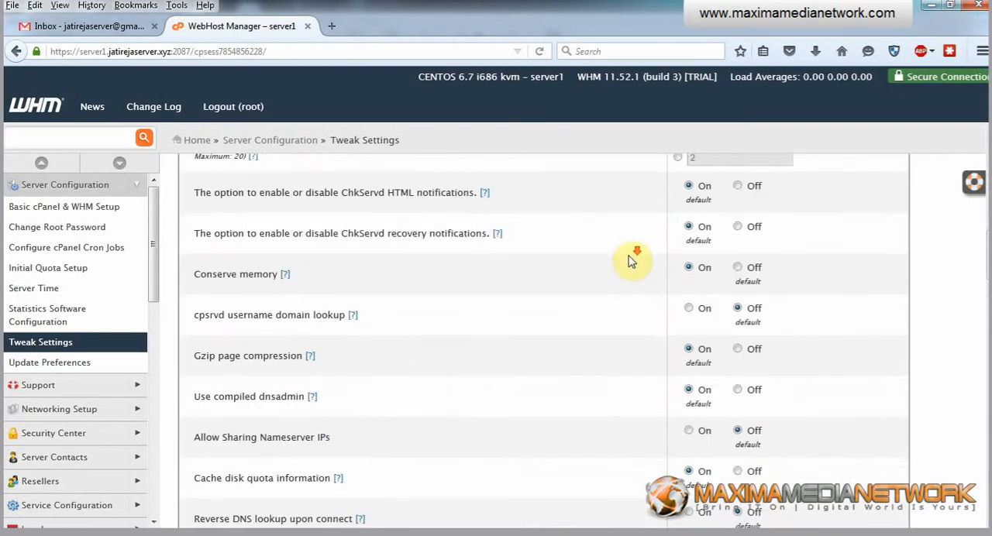
scroll(632, 264, "down", 2)
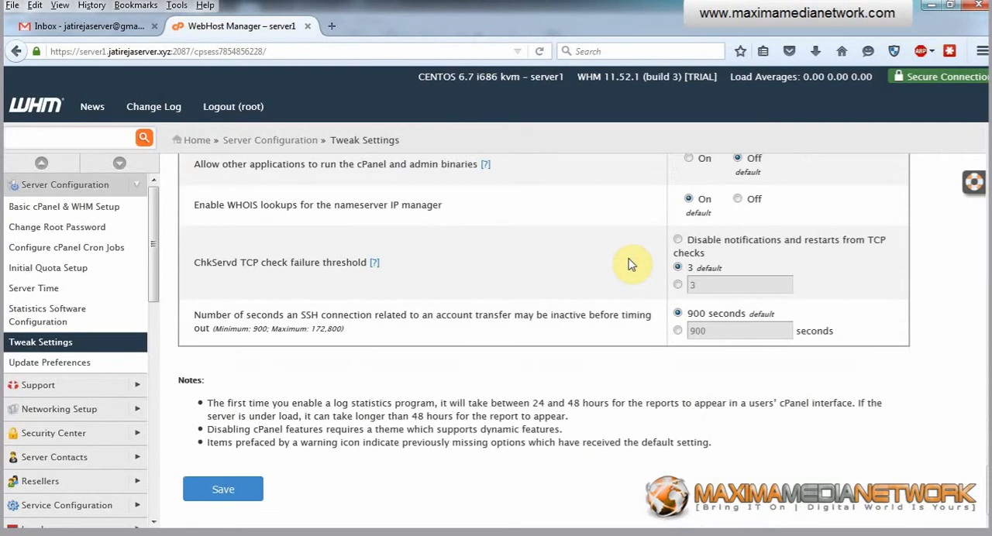
left_click(230, 493)
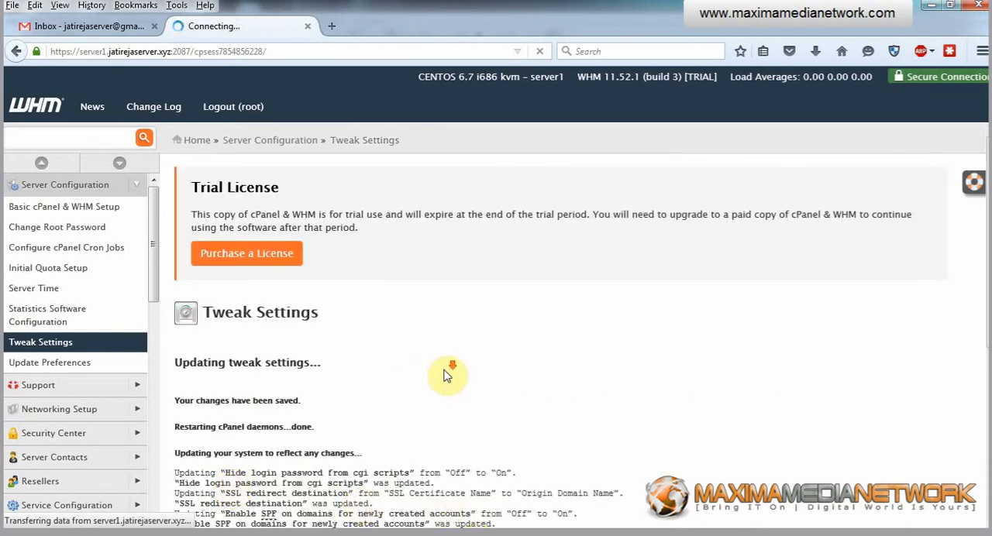
scroll(448, 372, "down", 5)
scroll(448, 372, "down", 3)
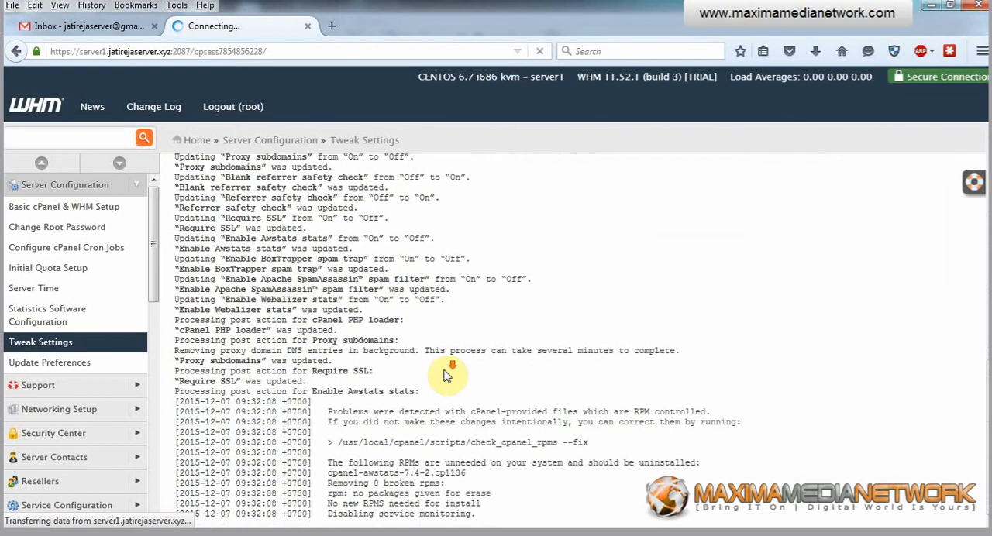
scroll(480, 374, "up", 3)
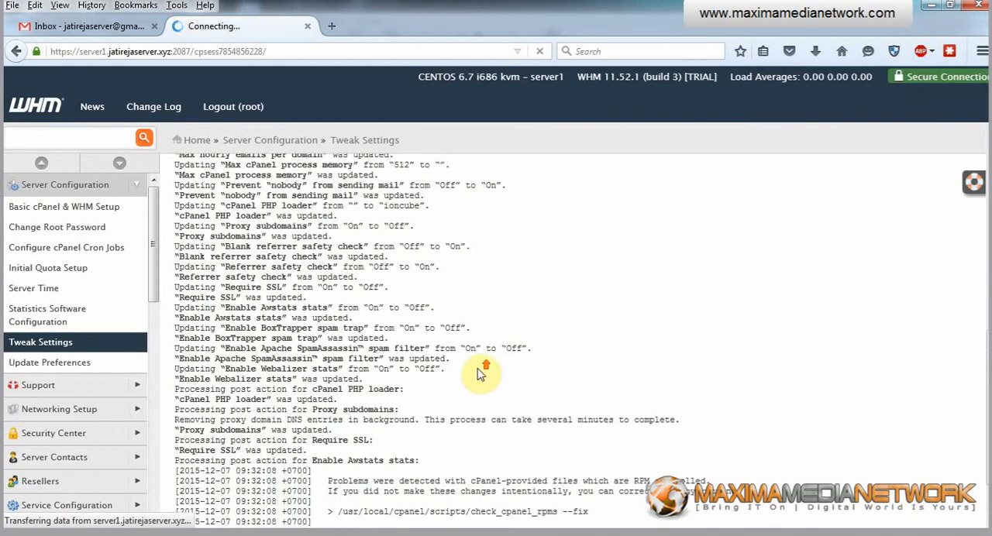
scroll(499, 351, "down", 3)
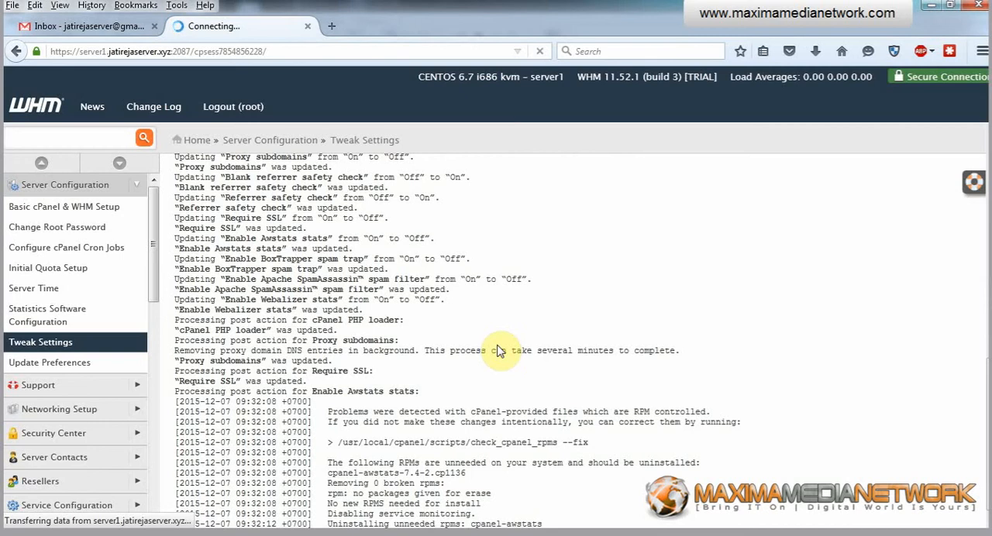
scroll(502, 301, "down", 3)
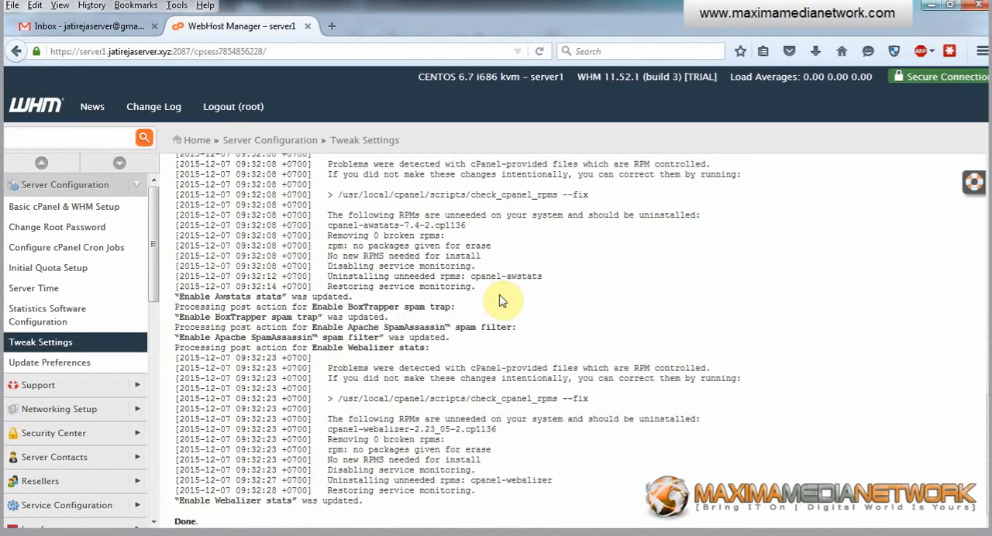
double_click(182, 522)
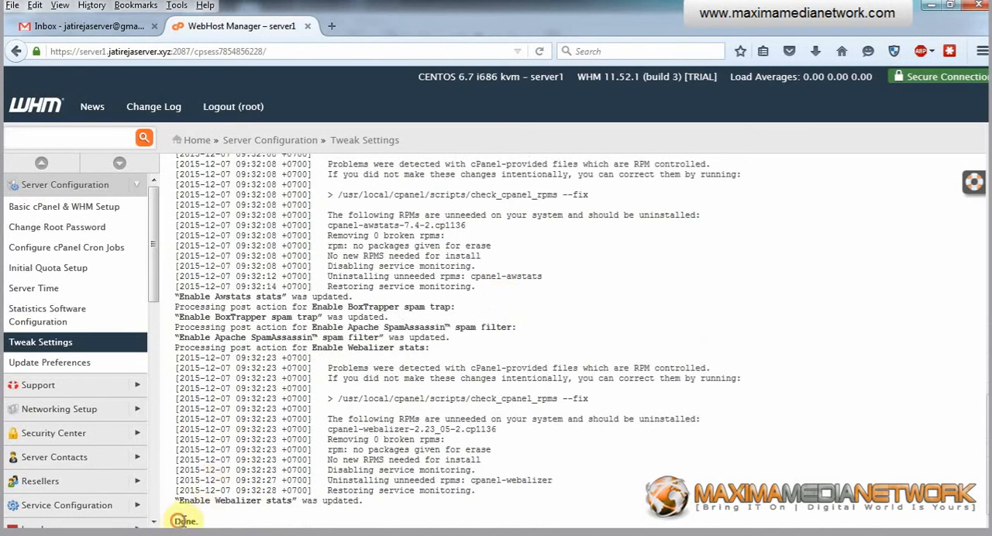
In Update Preferences, set the Apache SpamAssassin Rules Updates to Manual Updates Only and save the preferences
left_click(59, 363)
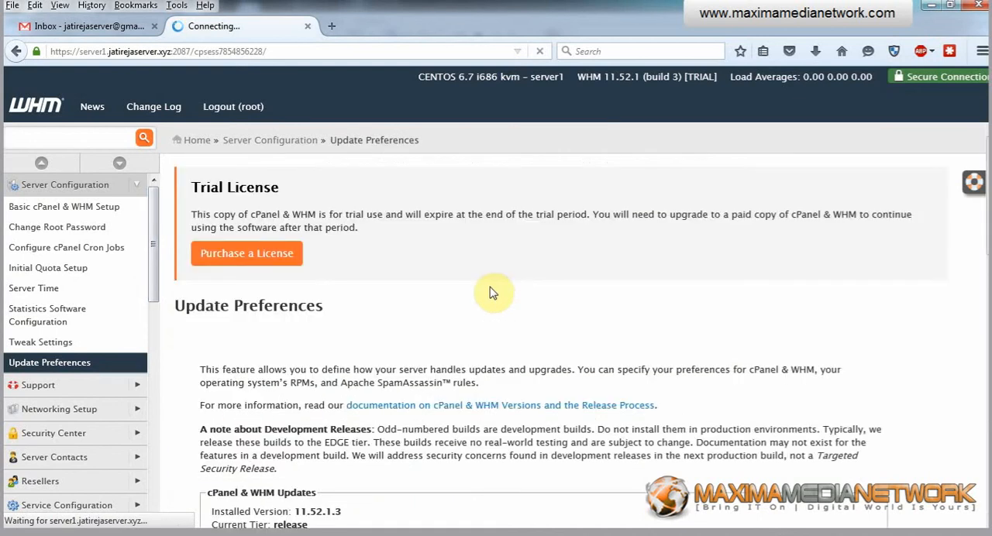
scroll(490, 292, "down", 5)
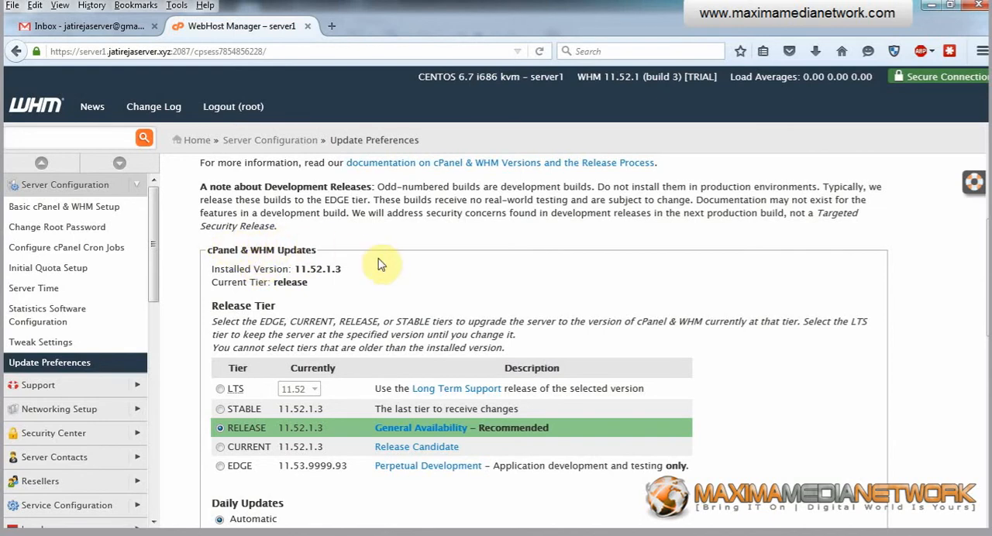
scroll(381, 265, "down", 3)
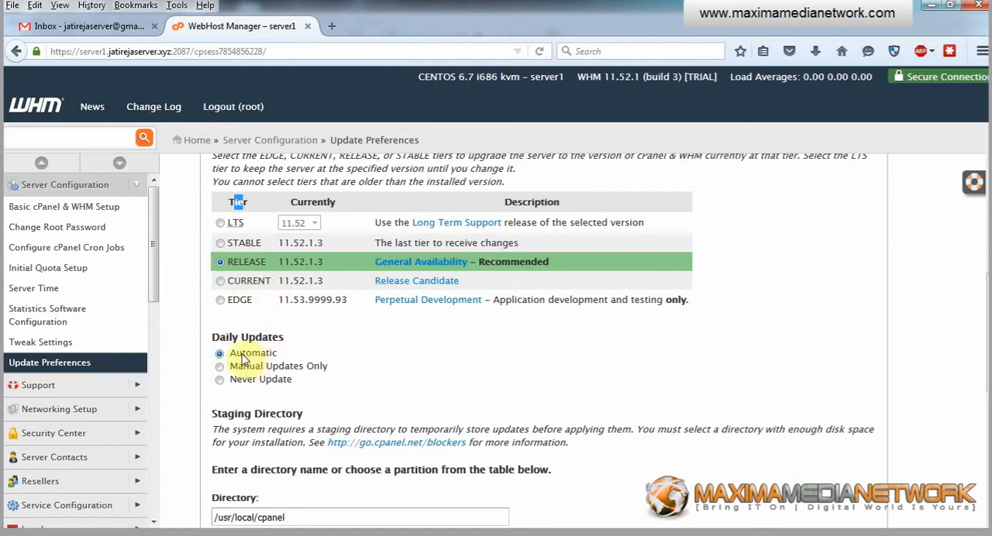
scroll(326, 364, "down", 3)
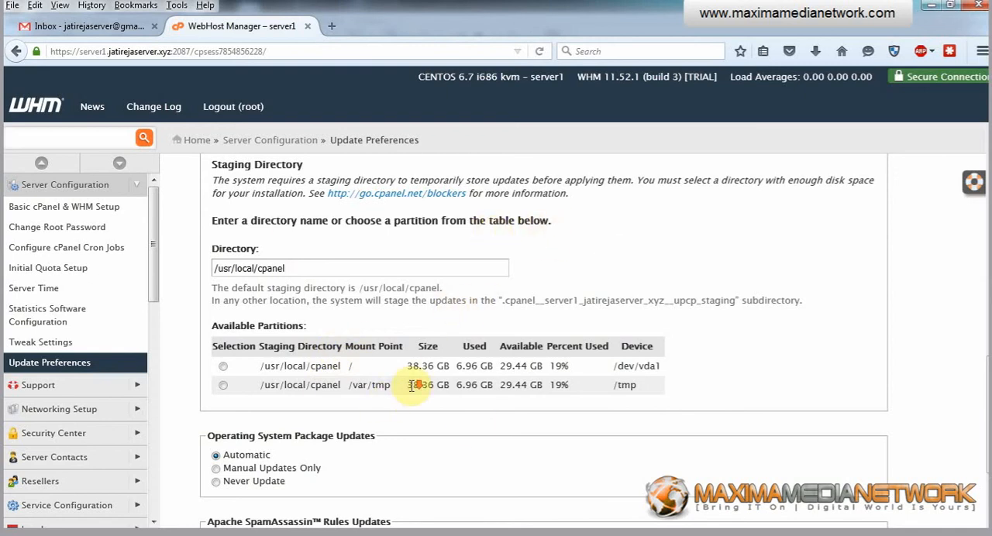
scroll(407, 387, "down", 1)
scroll(333, 364, "down", 1)
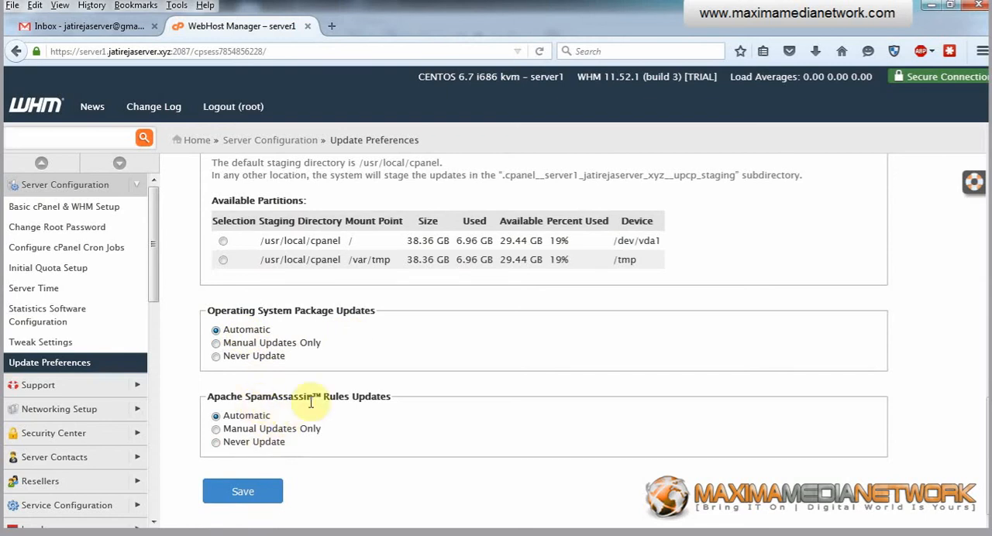
left_click(216, 429)
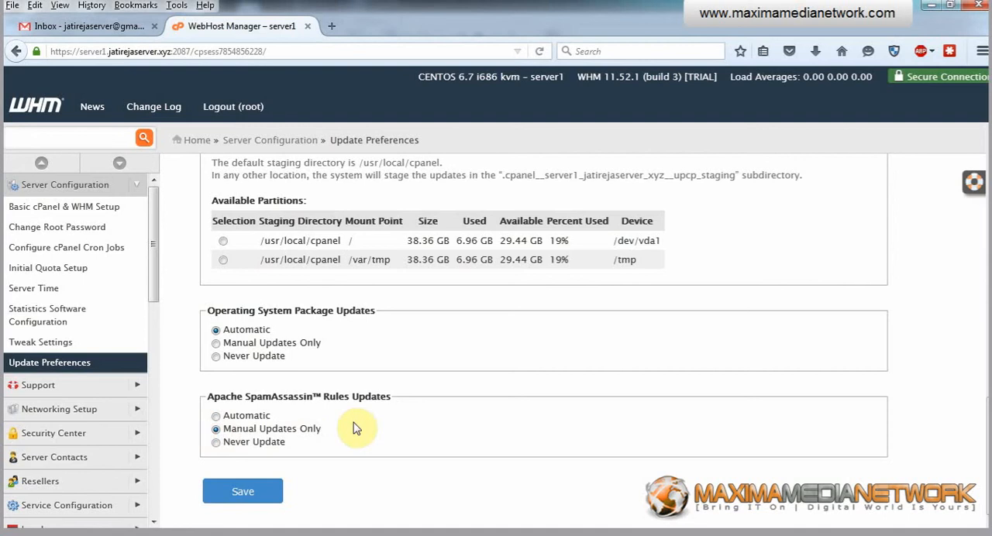
left_click(240, 490)
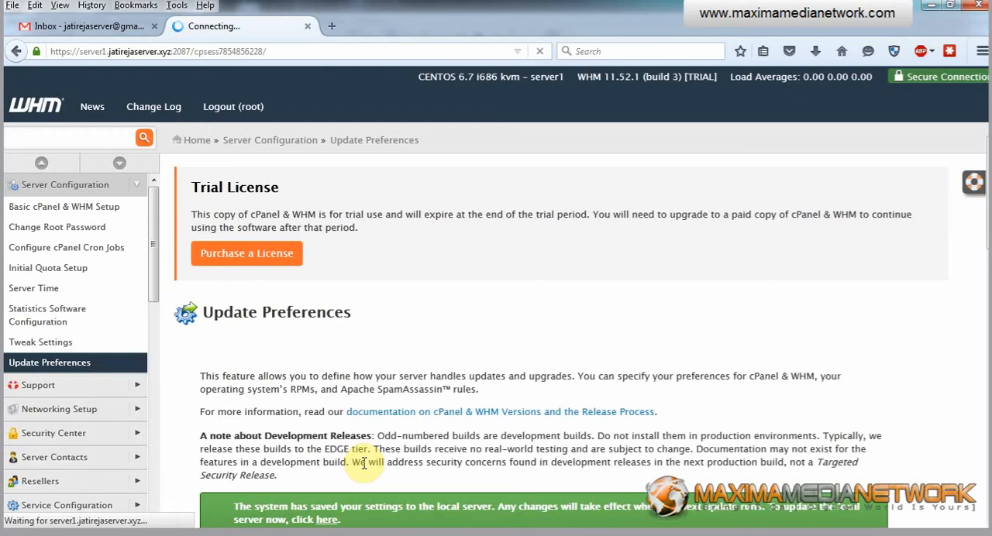
Start updating the local server to the latest release build without forcing a reinstall, and follow the upgrade log
scroll(461, 373, "down", 5)
scroll(470, 375, "down", 5)
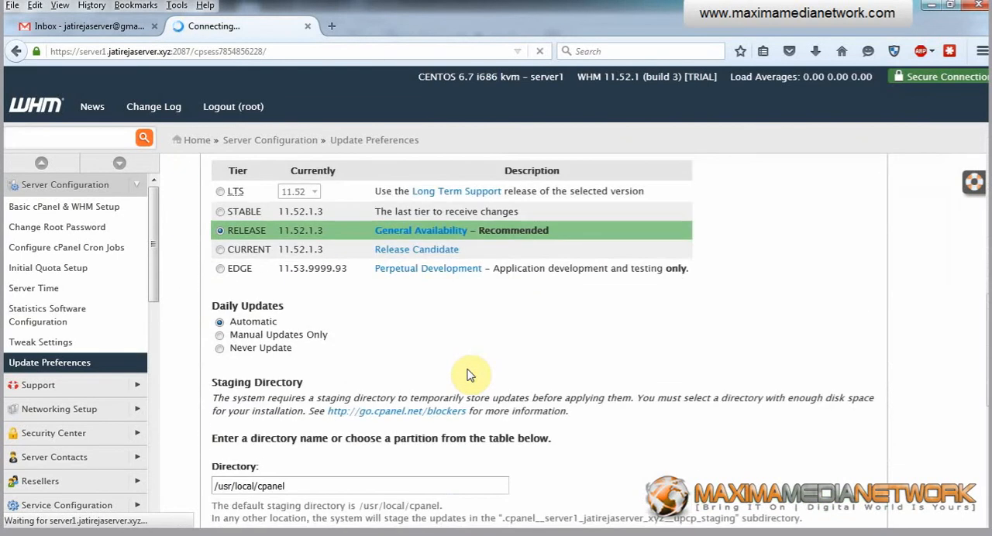
scroll(470, 375, "up", 4)
scroll(468, 369, "up", 1)
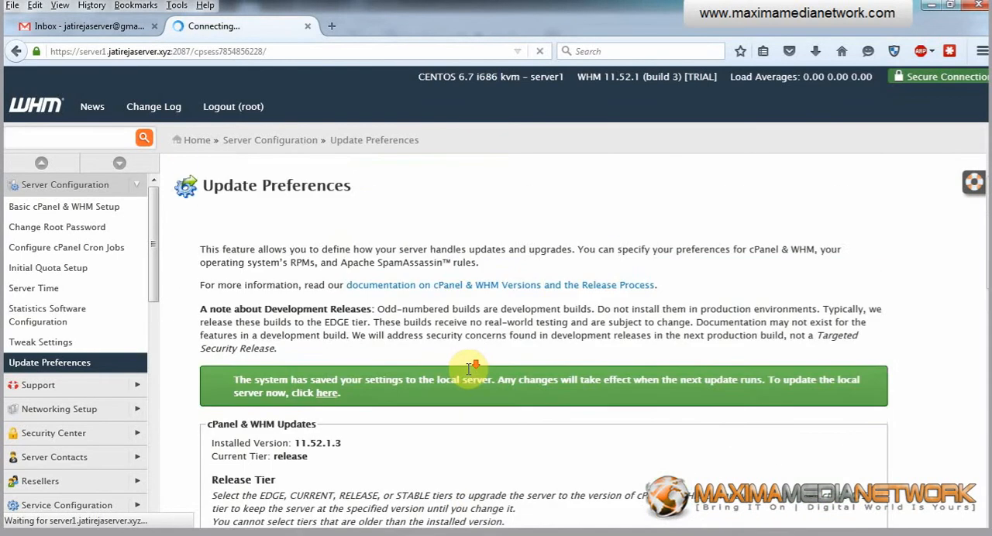
scroll(469, 375, "down", 5)
scroll(470, 374, "up", 5)
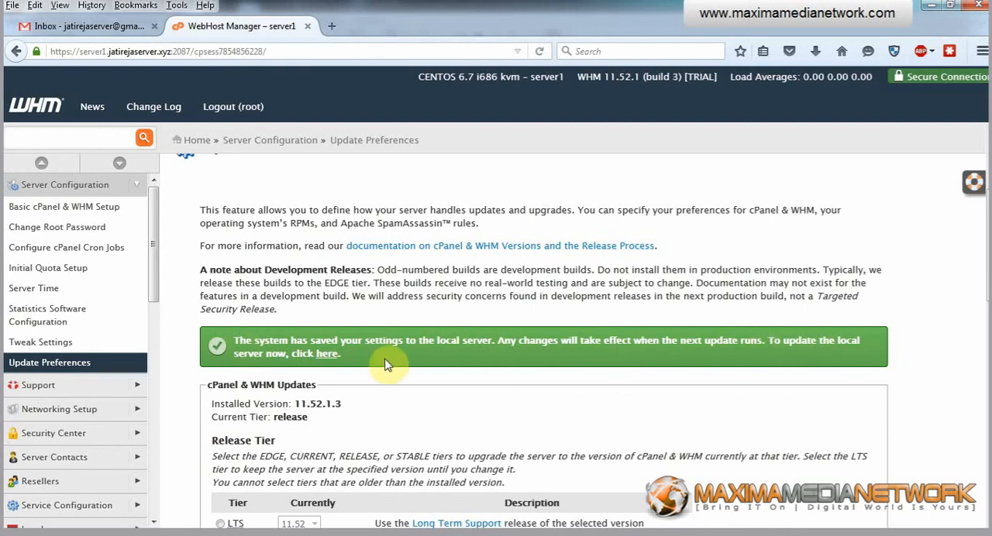
left_click(329, 356)
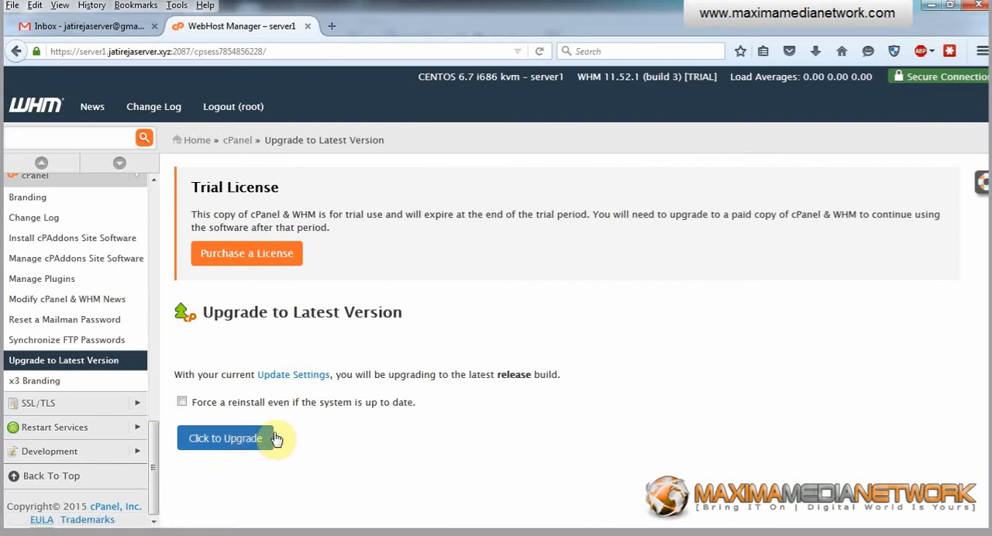
left_click(237, 448)
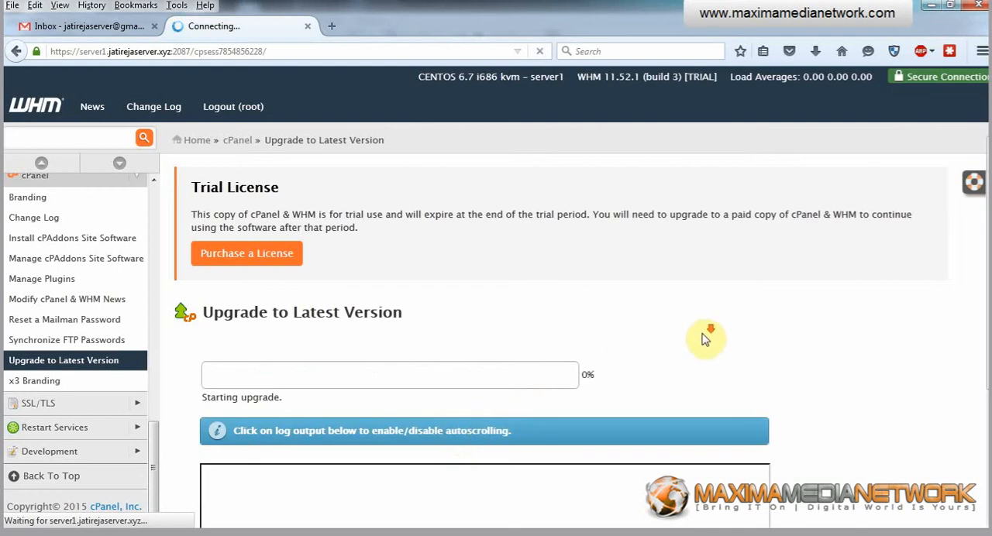
scroll(707, 339, "down", 3)
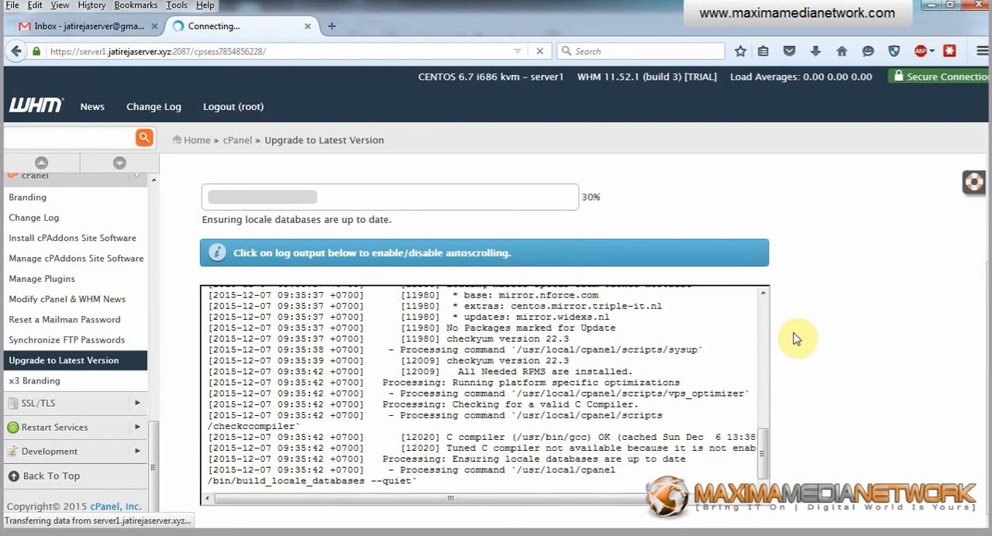
scroll(826, 341, "up", 2)
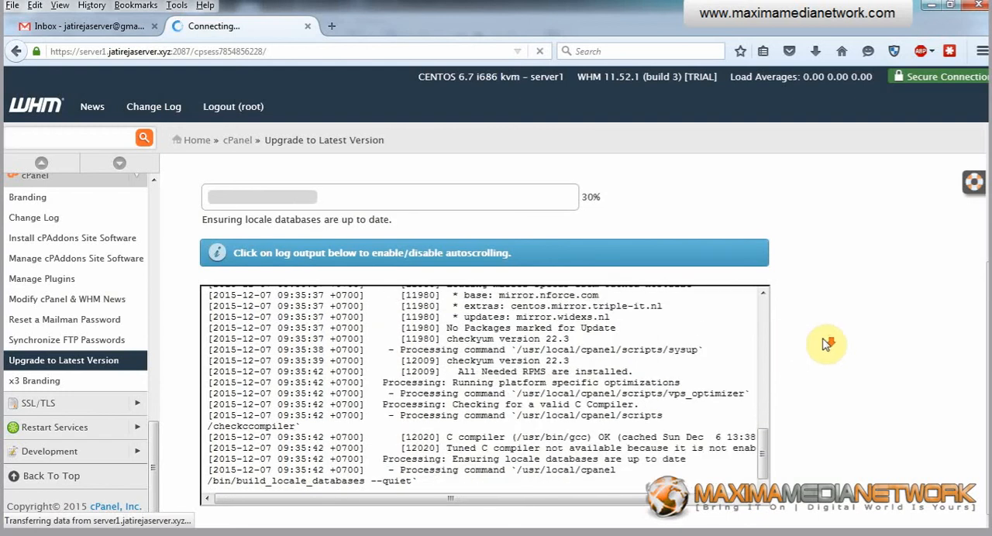
scroll(826, 343, "down", 2)
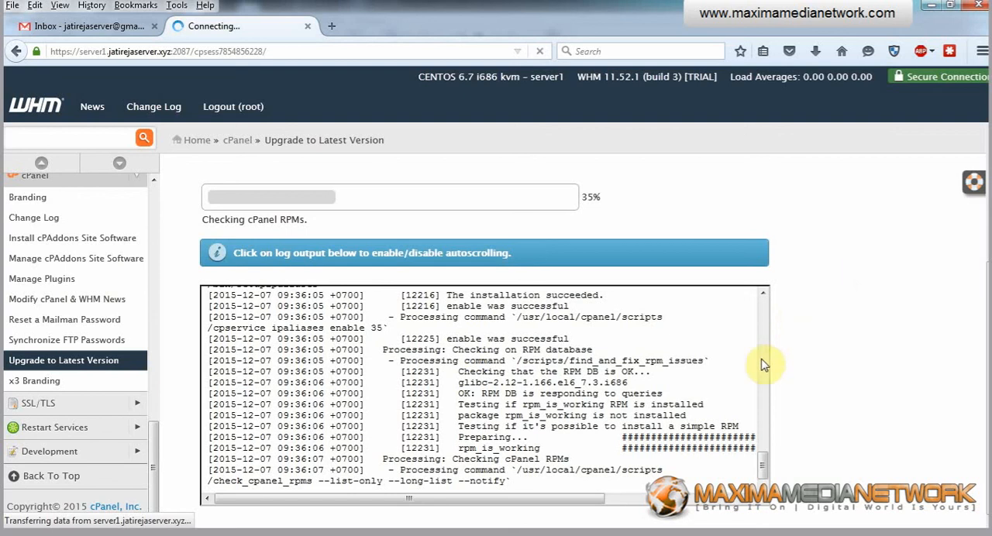
left_click_drag(543, 500, 489, 503)
Switch to the vps tutor.txt notes in Notepad++ and check the Video Part 3 topics
key("alt+Tab")
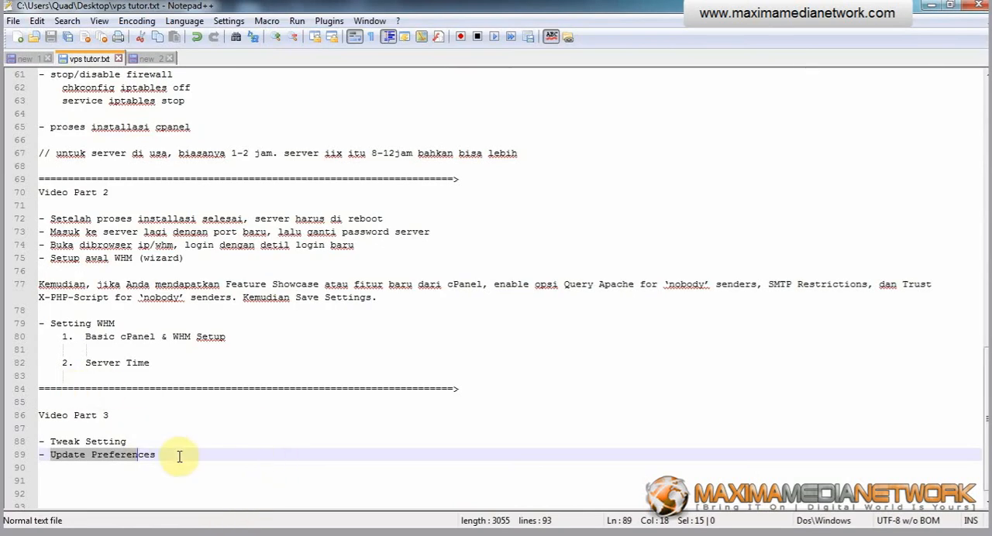
key("alt+Tab")
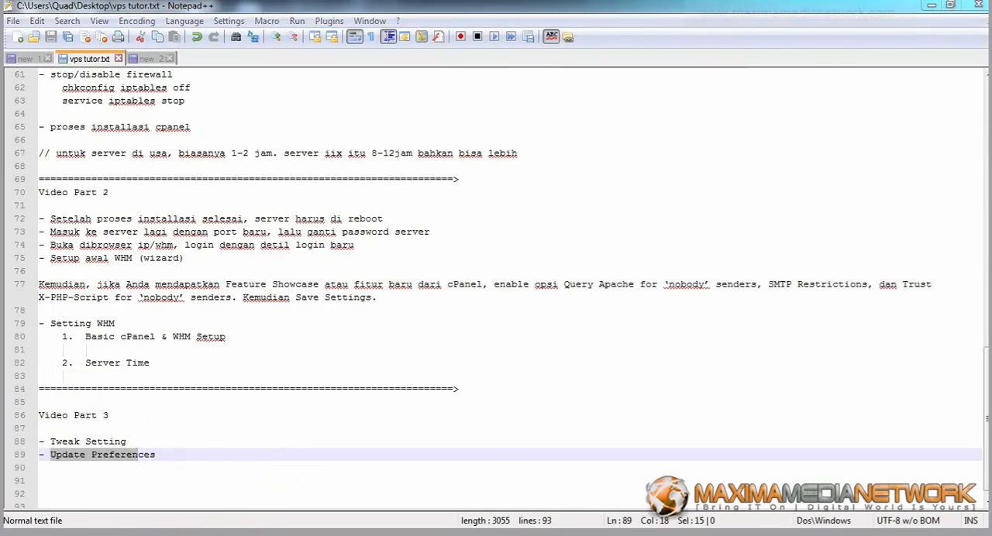